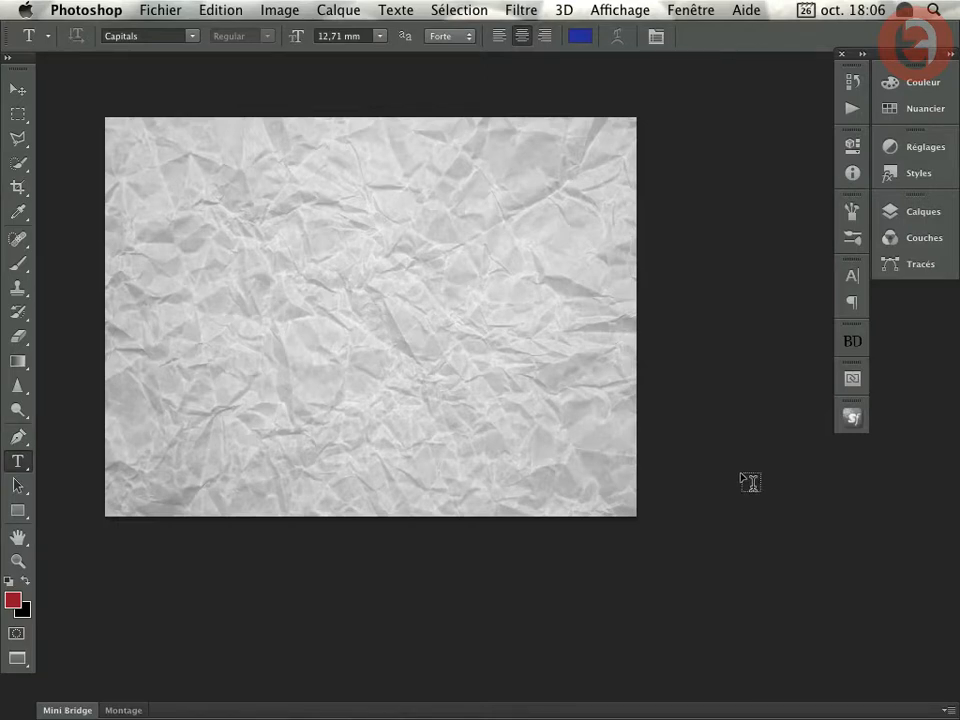
- Duplicate the papier froissé layer
{"action": "left_click_drag", "start_coordinate": [548, 480], "coordinate": [568, 497]}
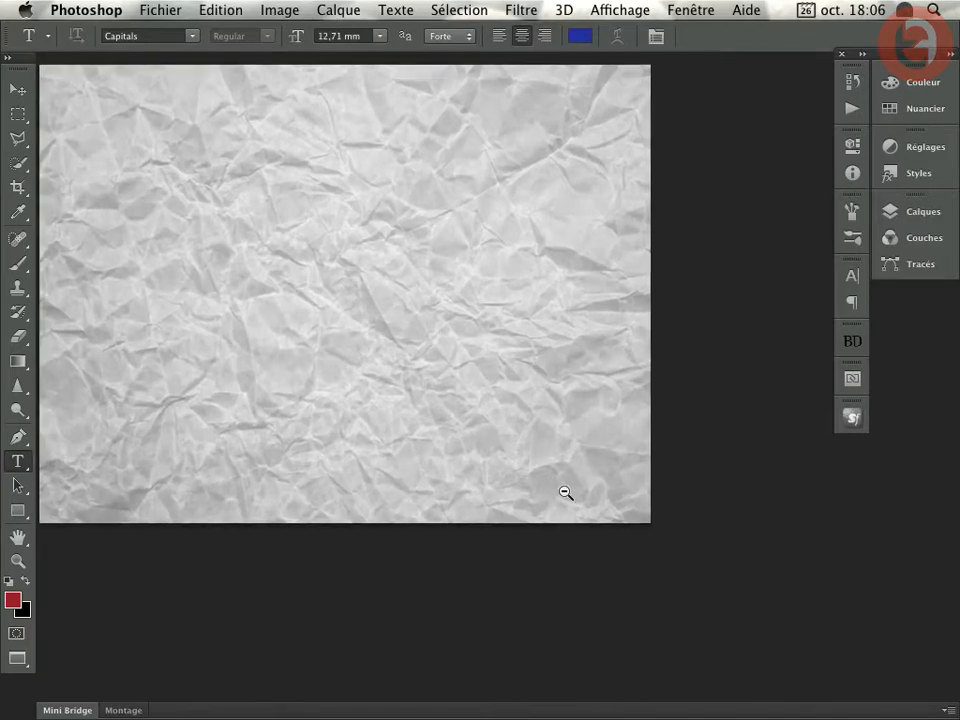
{"action": "left_click_drag", "start_coordinate": [459, 407], "coordinate": [488, 433]}
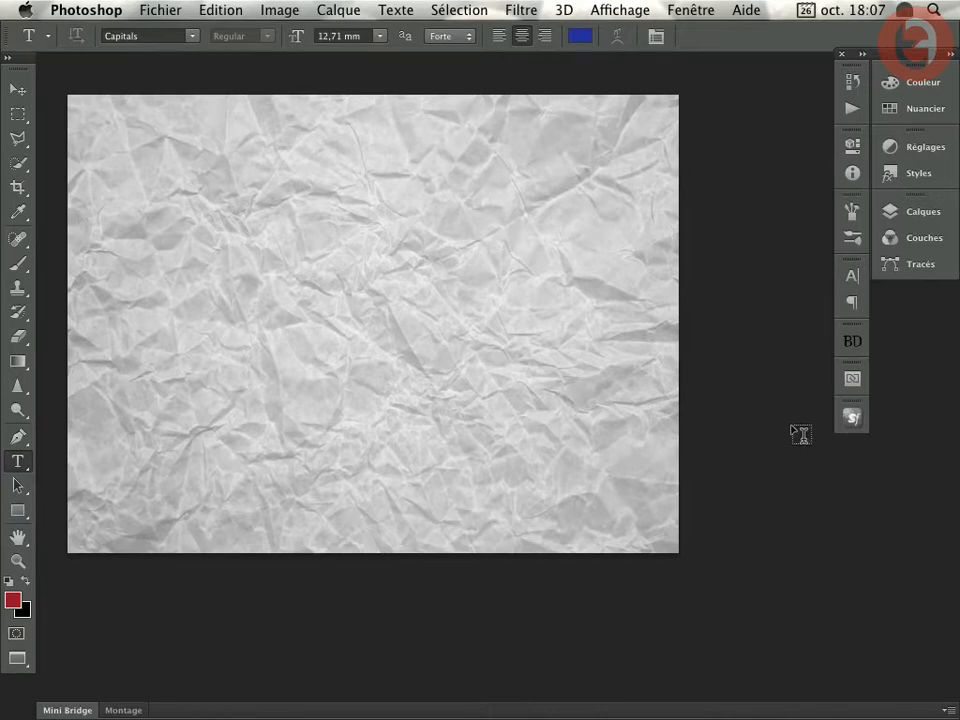
{"action": "left_click", "coordinate": [906, 212]}
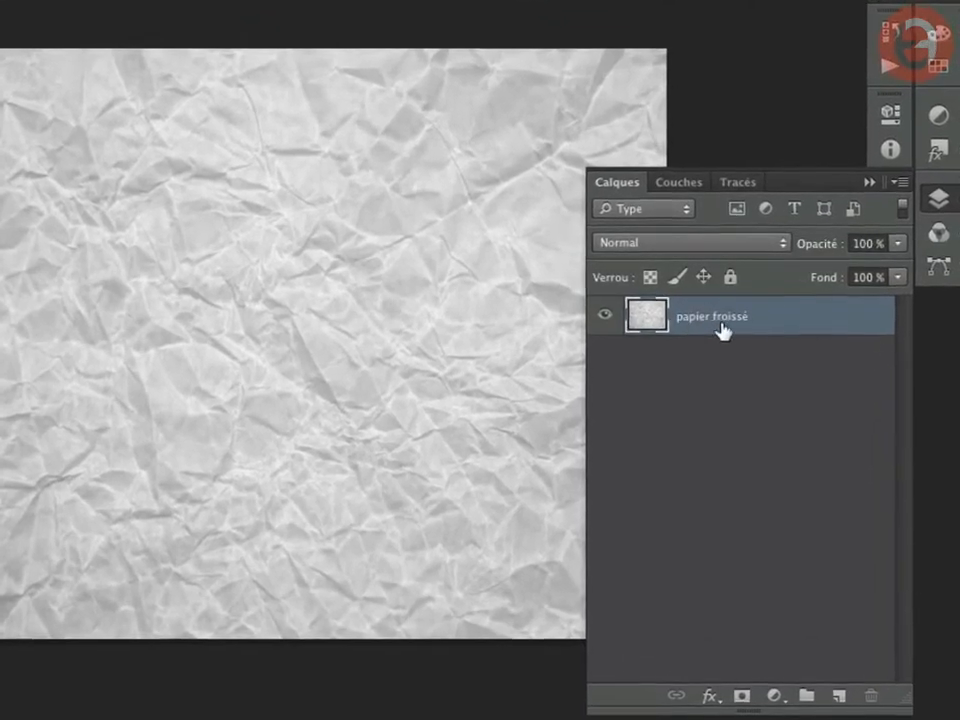
{"action": "key", "text": "ctrl+j"}
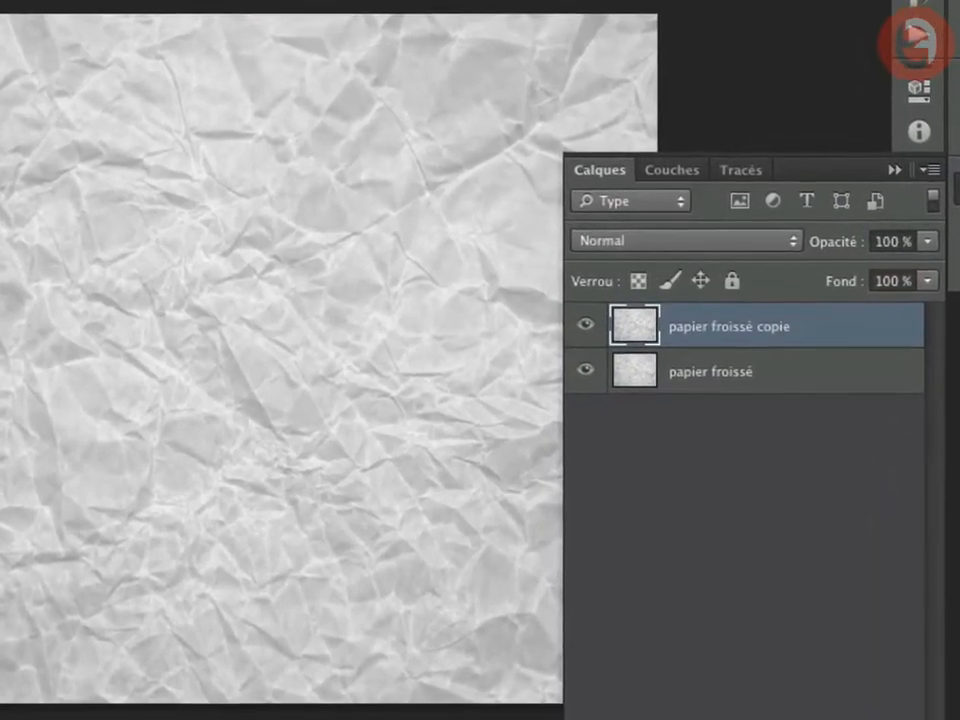
- Add a Levels adjustment layer above the paper copy with black input 165, midtone 1,00 and white input 238
{"action": "key", "text": "ctrl+l"}
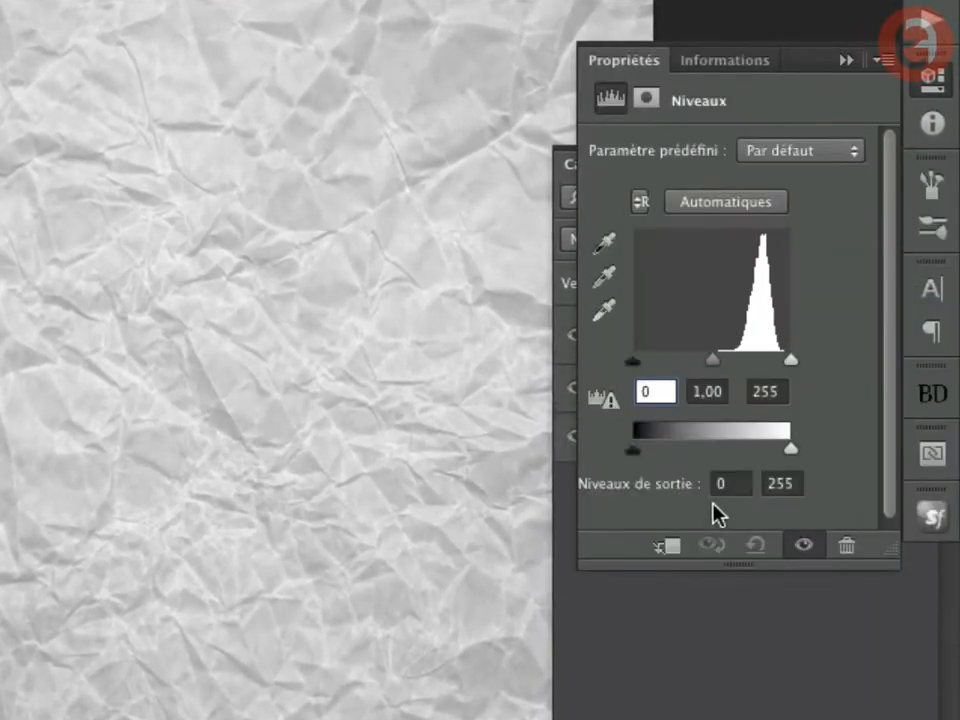
{"action": "left_click_drag", "start_coordinate": [631, 361], "coordinate": [781, 365]}
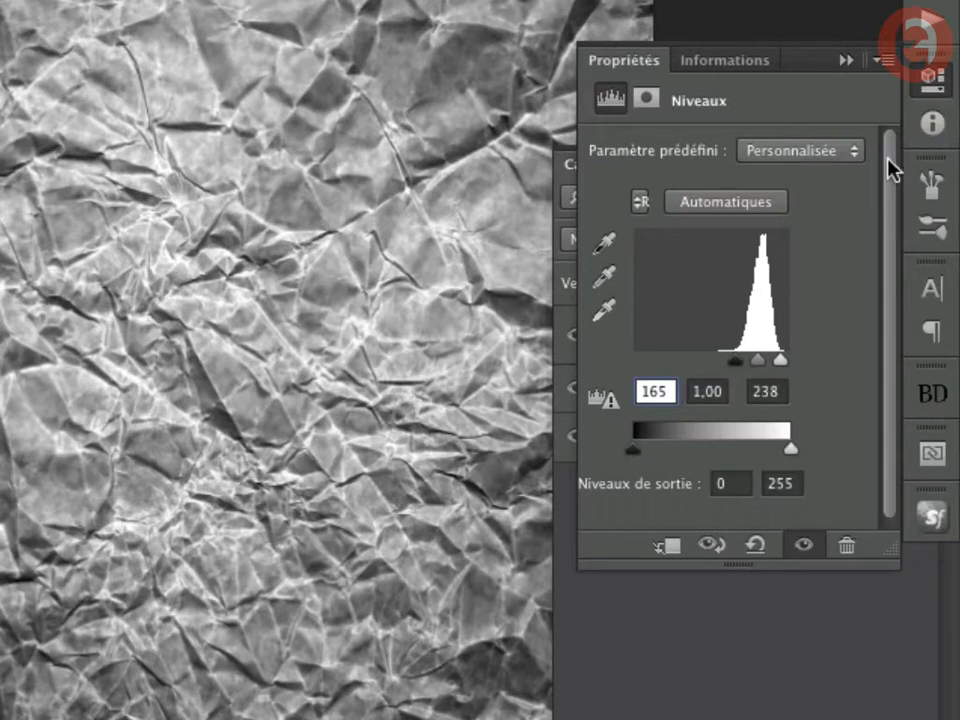
{"action": "left_click", "coordinate": [934, 84]}
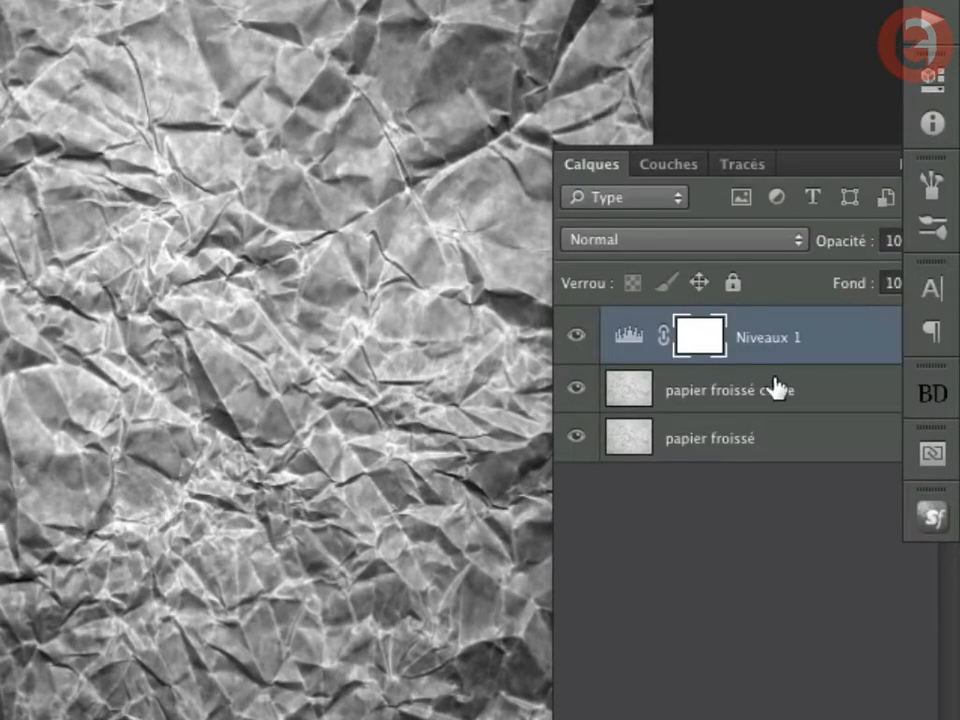
- Convert the Niveaux 1 adjustment layer and the papier froissé copie layer into one smart object
{"action": "left_click", "coordinate": [847, 395], "text": "shift"}
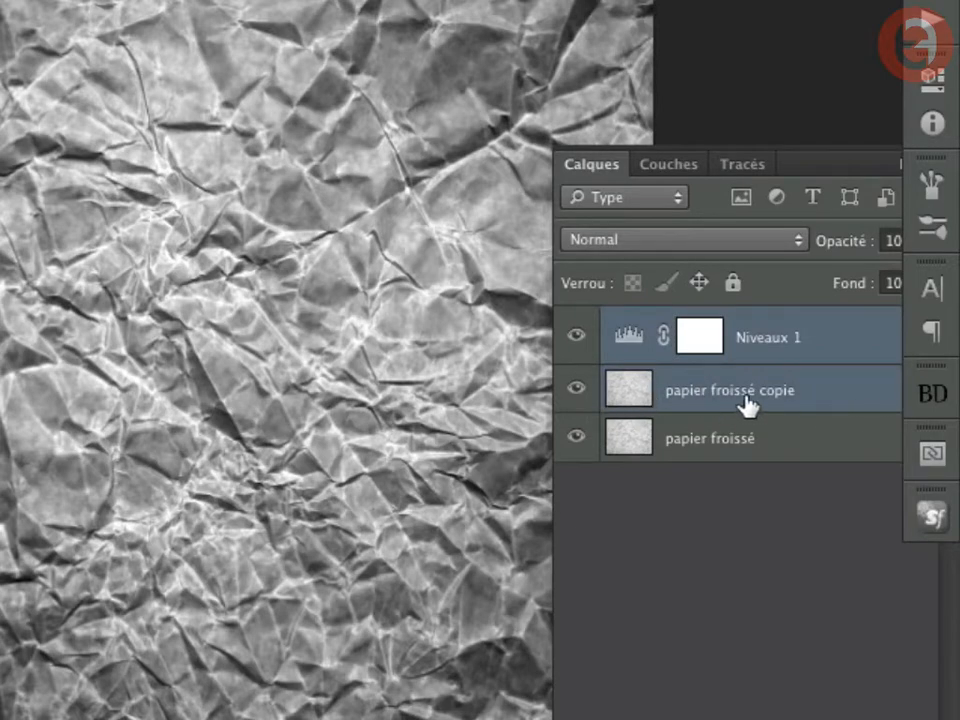
{"action": "right_click", "coordinate": [852, 358]}
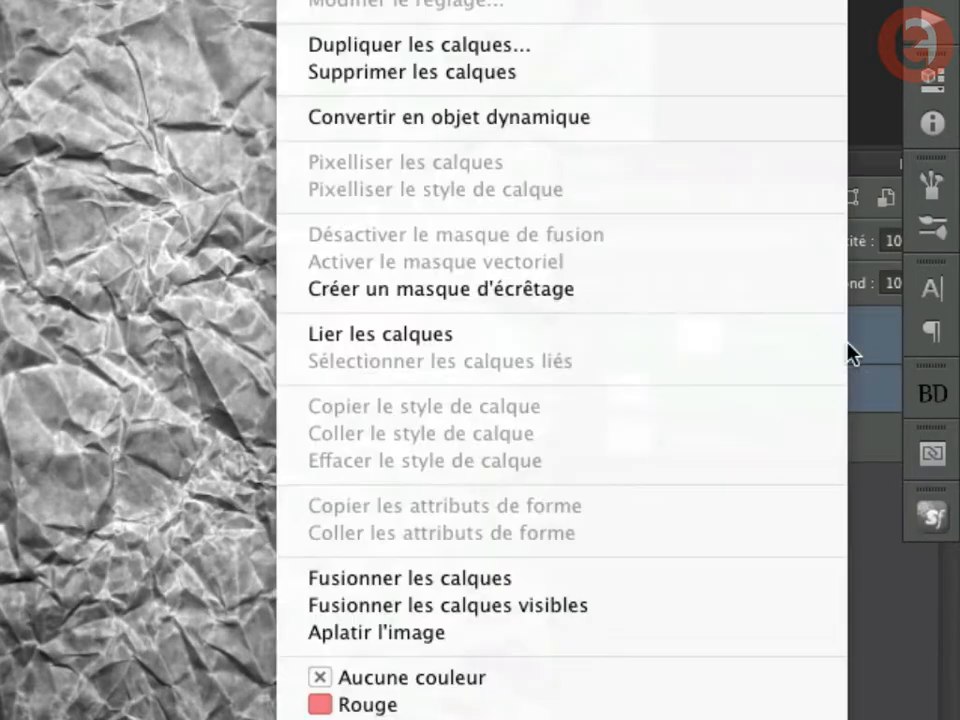
{"action": "left_click", "coordinate": [472, 118]}
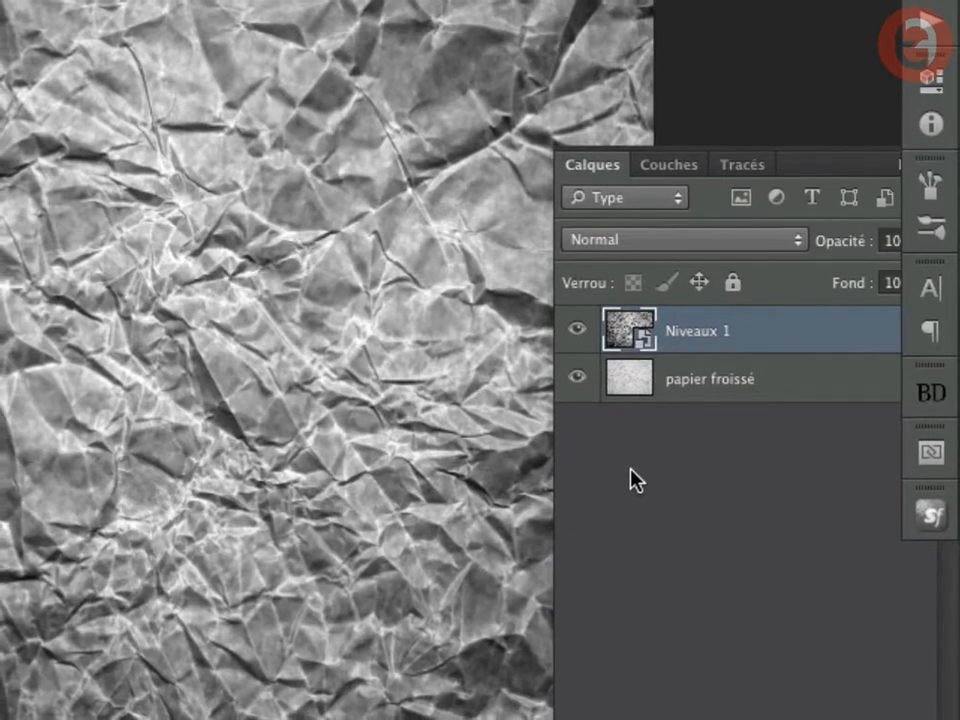
- Save the document as dispersion.psd in the Pictures folder with its layers, and hide the Niveaux 1 layer
{"action": "key", "text": "super+shift+s"}
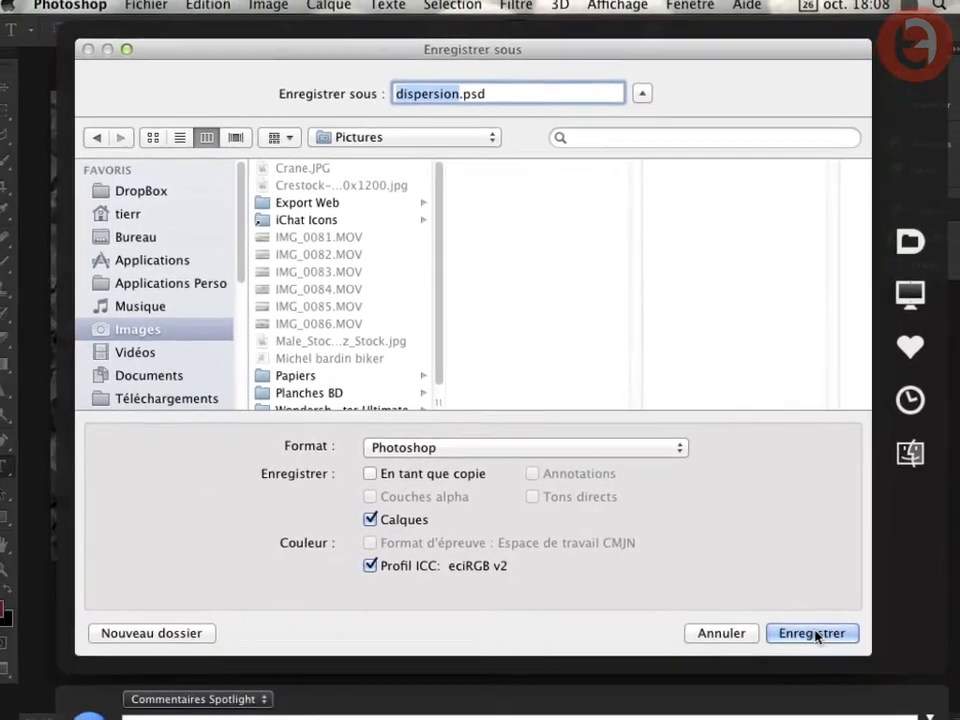
{"action": "left_click", "coordinate": [815, 647]}
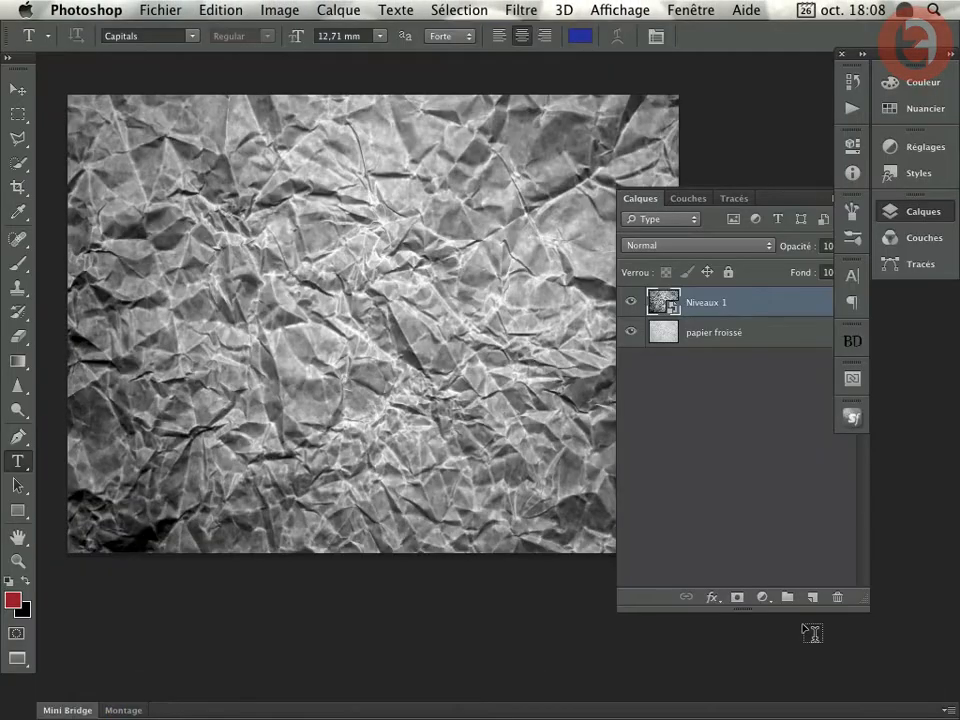
{"action": "left_click", "coordinate": [630, 303]}
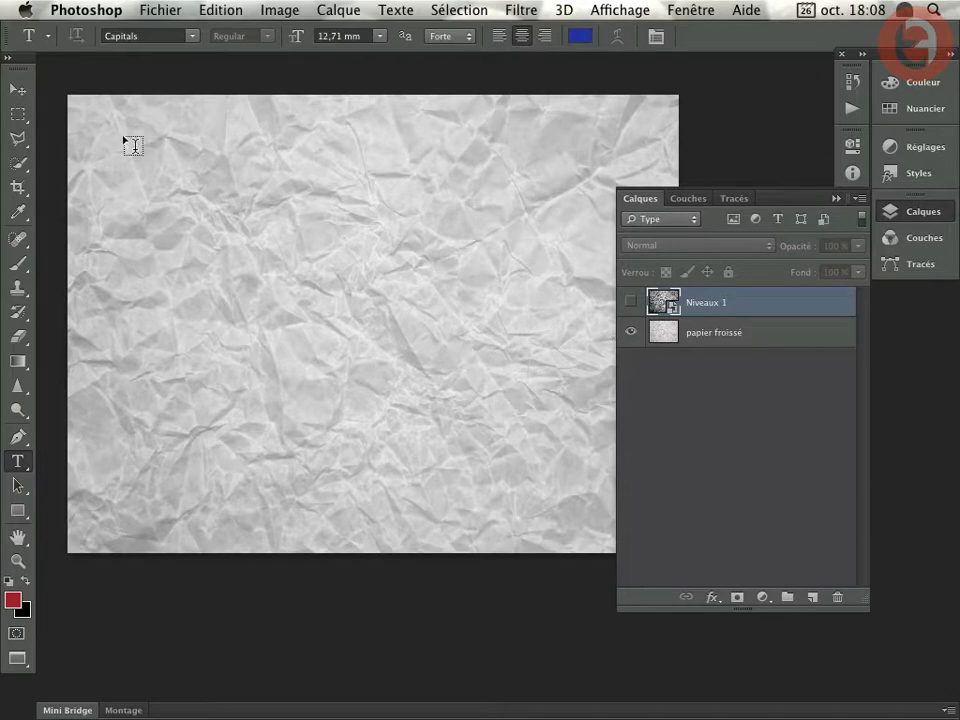
- Add a text block across the paper with the Wisibility presentation, ending in "Photoshop, Illustrator, InDesign, Flash..."
{"action": "left_click_drag", "start_coordinate": [125, 141], "coordinate": [626, 489]}
{"action": "type", "text": "Wisibility est un site dédié à la formation aux métiers l’image. Vous y trouverez différentes ressources gratuites et payantes vous aidant à maîtriser les logiciels graphiques tels que Photoshop, Illustrator, InDesign, Flash..."}
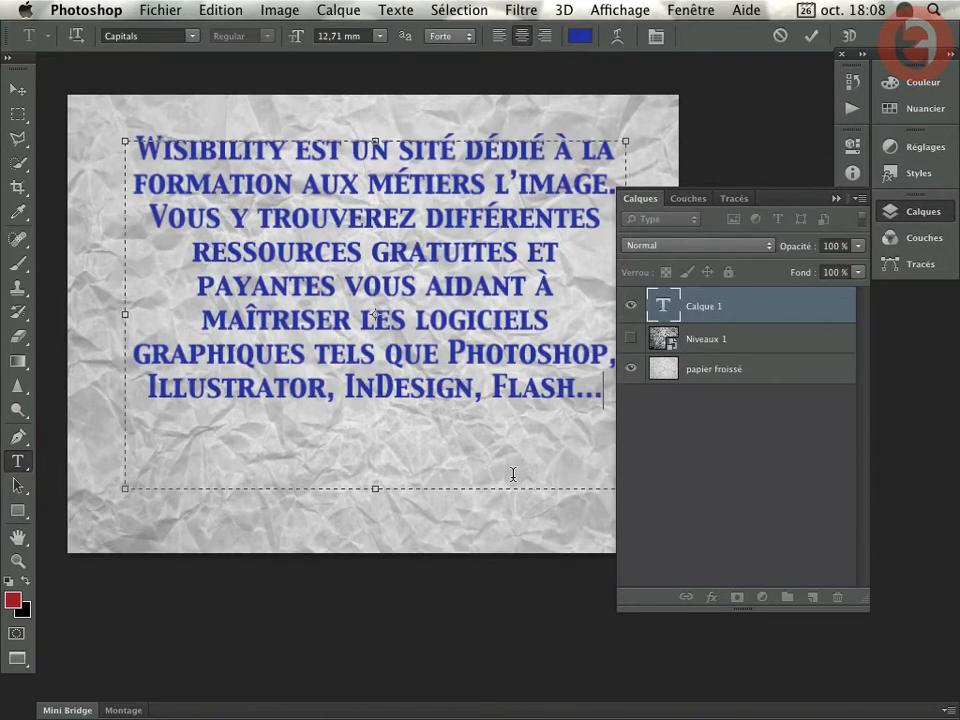
{"action": "left_click", "coordinate": [751, 313]}
- Place the text layer beneath Niveaux 1 and shift the text block slightly down on the paper
{"action": "left_click_drag", "start_coordinate": [772, 318], "coordinate": [716, 343]}
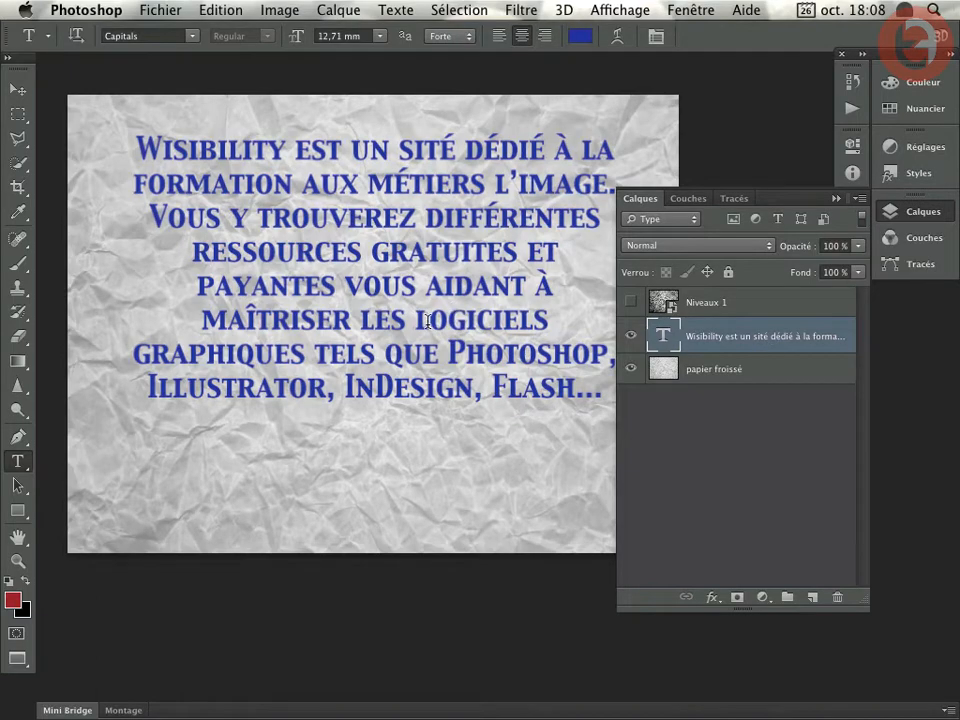
{"action": "left_click_drag", "start_coordinate": [424, 327], "coordinate": [420, 364]}
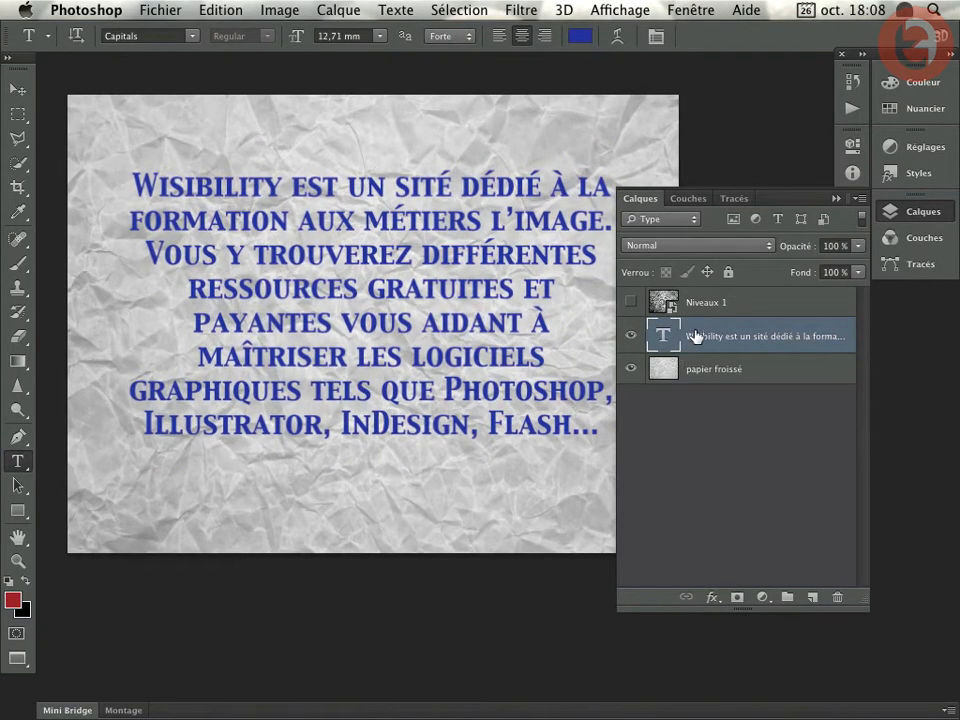
{"action": "left_click", "coordinate": [519, 10]}
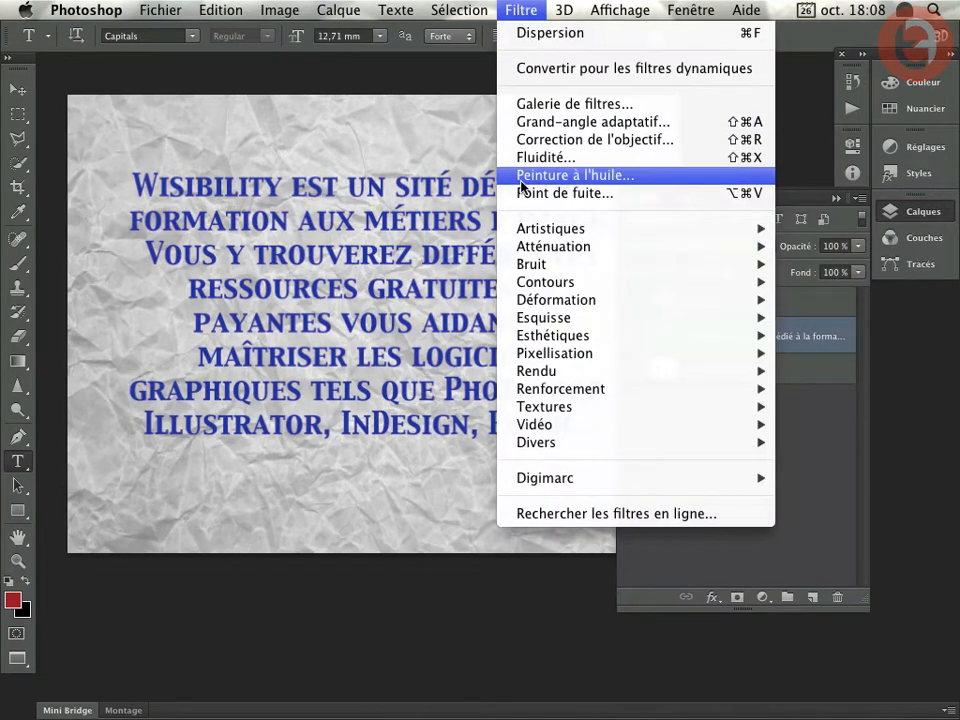
{"action": "mouse_move", "coordinate": [565, 305]}
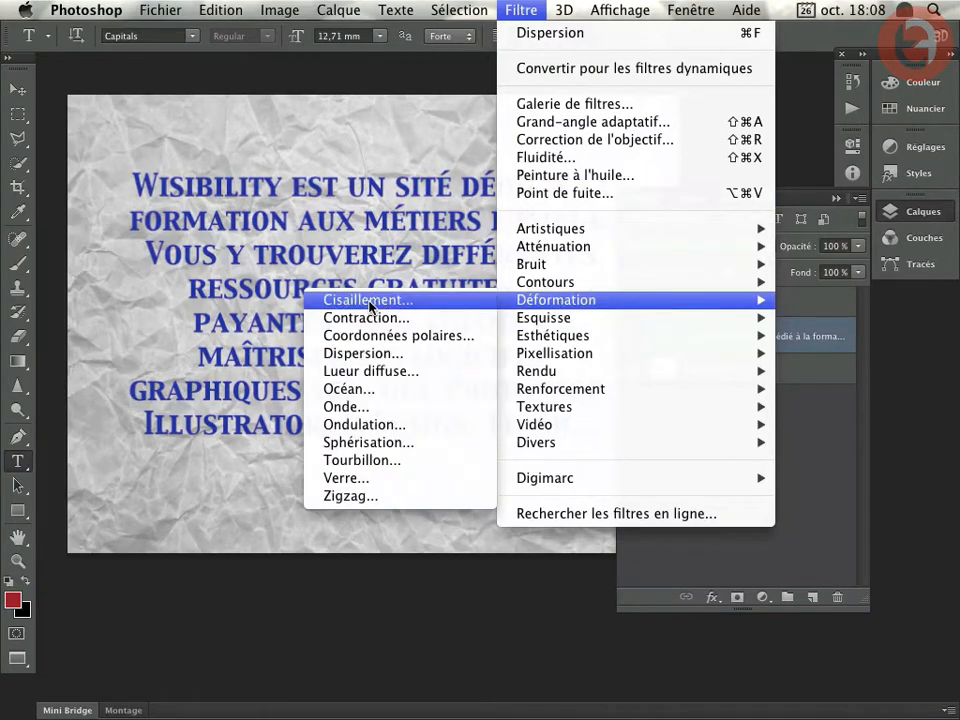
{"action": "left_click", "coordinate": [370, 354]}
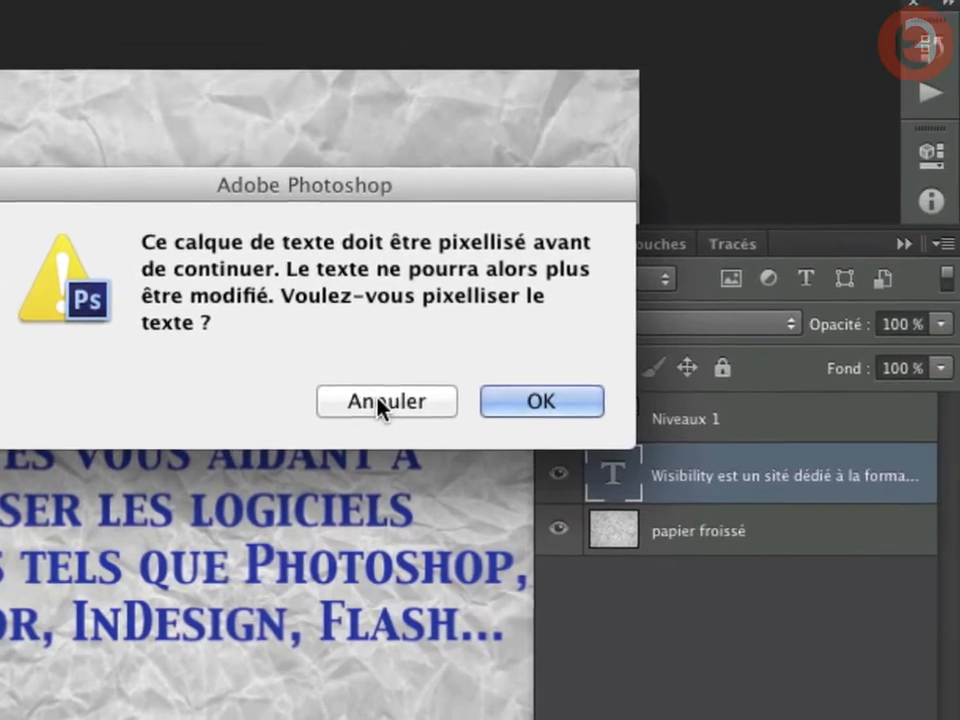
{"action": "left_click", "coordinate": [462, 392]}
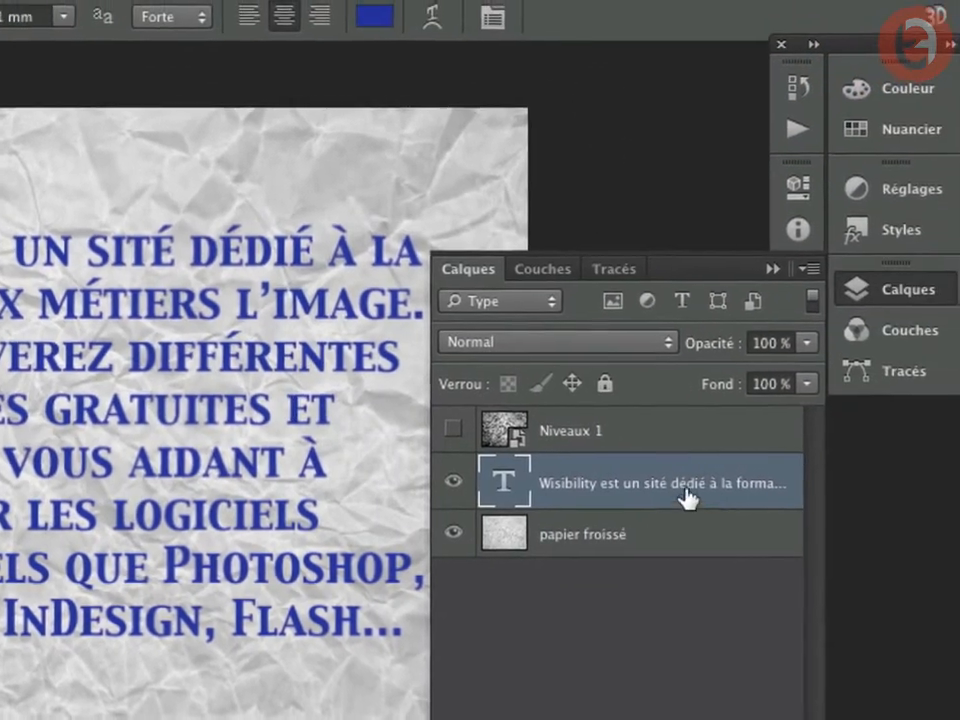
- Convert the Wisibility text layer into a smart object
{"action": "right_click", "coordinate": [594, 471]}
{"action": "key", "text": "Escape"}
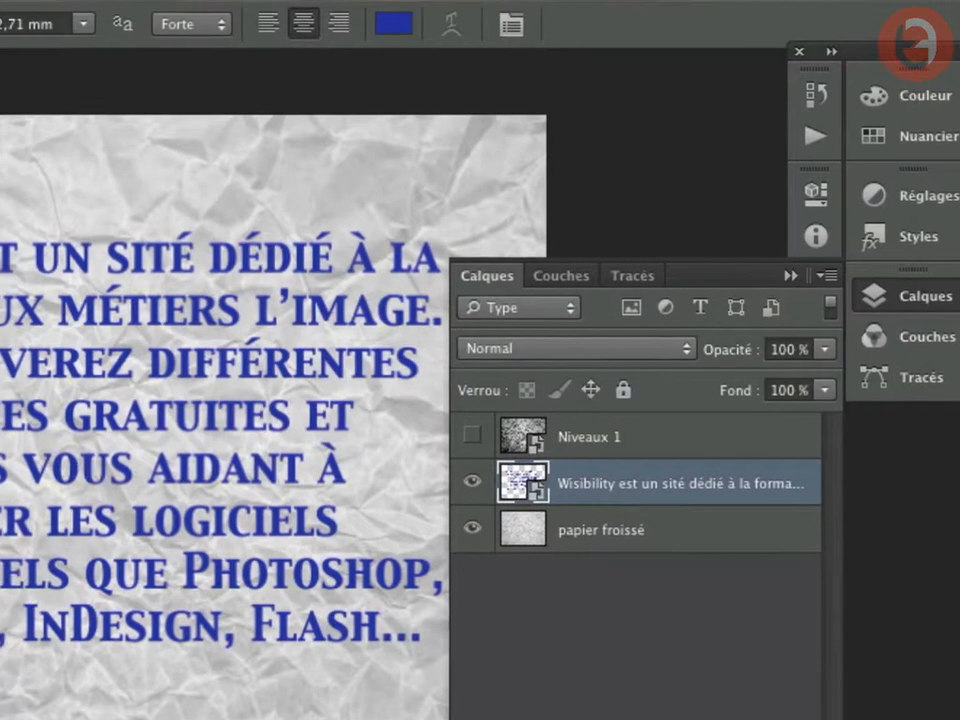
- Apply the Dispersion filter to the text at horizontal and vertical scale 10, with Adapter, Pixels du contour and dispersion.psd as reference image
{"action": "left_click", "coordinate": [425, 14]}
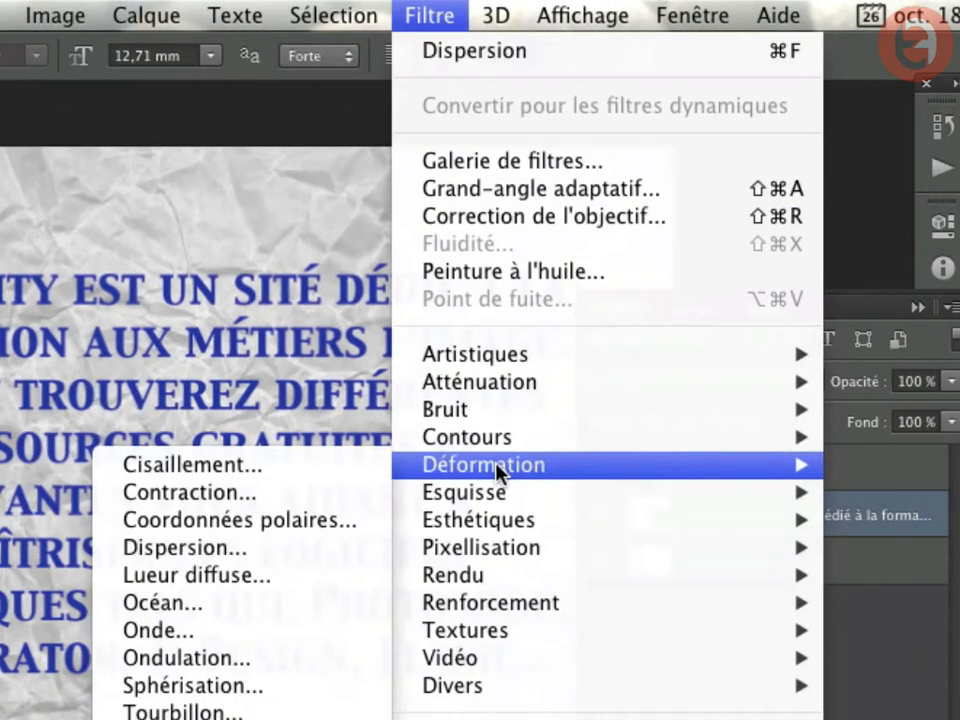
{"action": "mouse_move", "coordinate": [465, 468]}
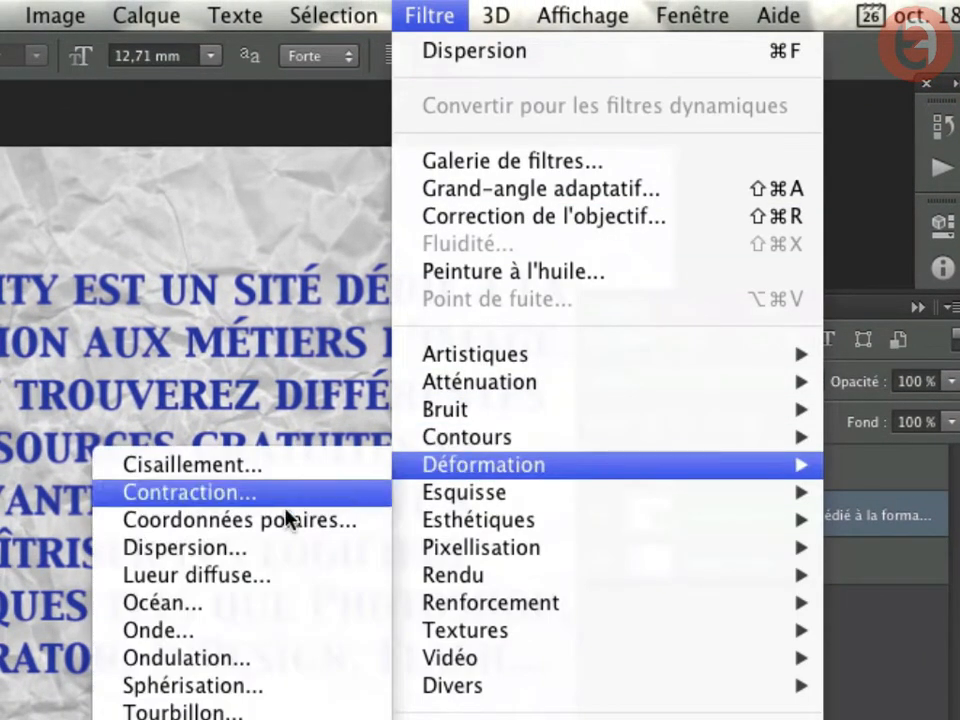
{"action": "left_click", "coordinate": [186, 546]}
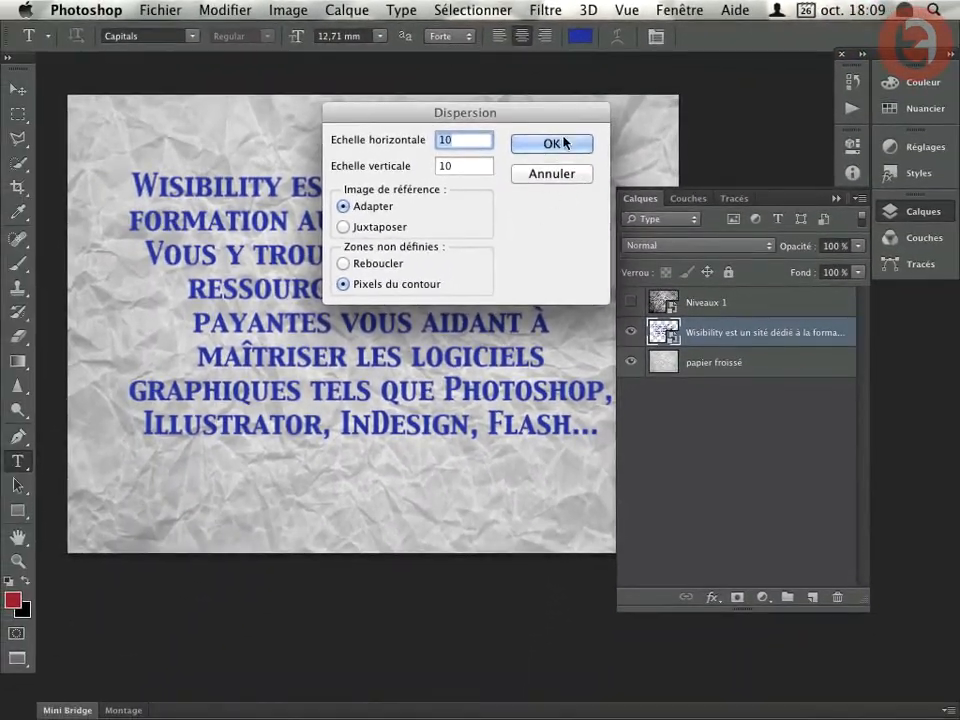
{"action": "left_click", "coordinate": [548, 147]}
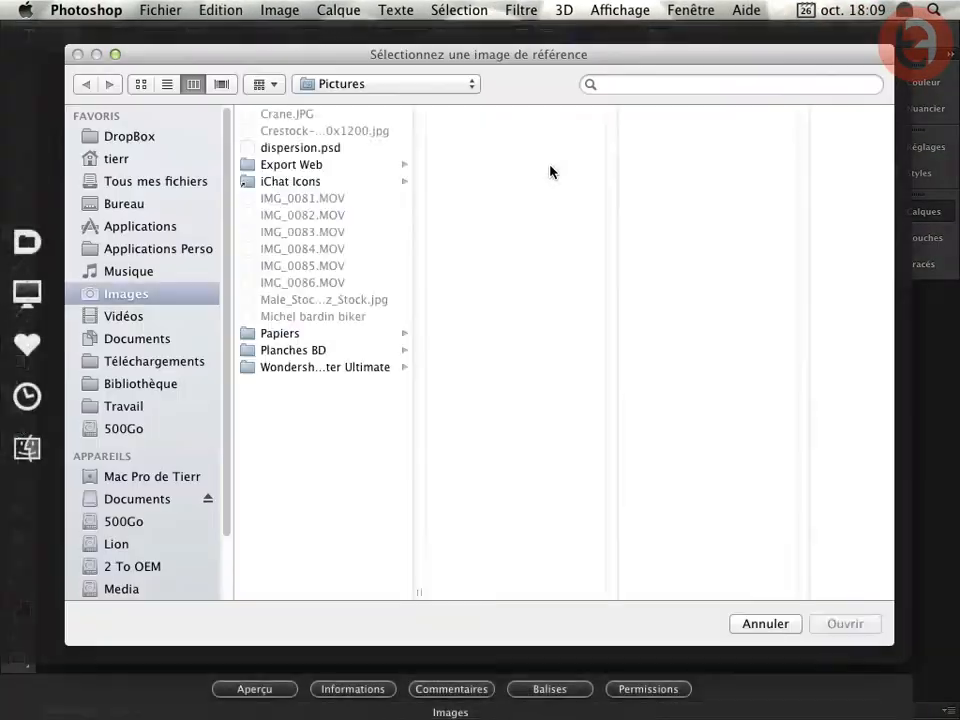
{"action": "left_click", "coordinate": [305, 147]}
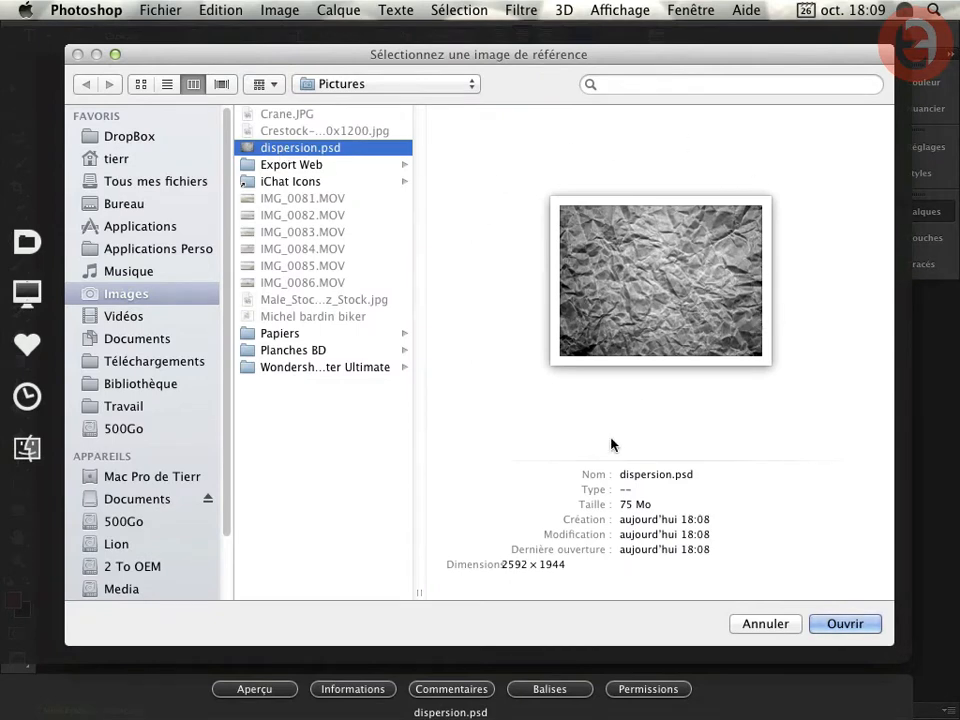
{"action": "left_click", "coordinate": [844, 625]}
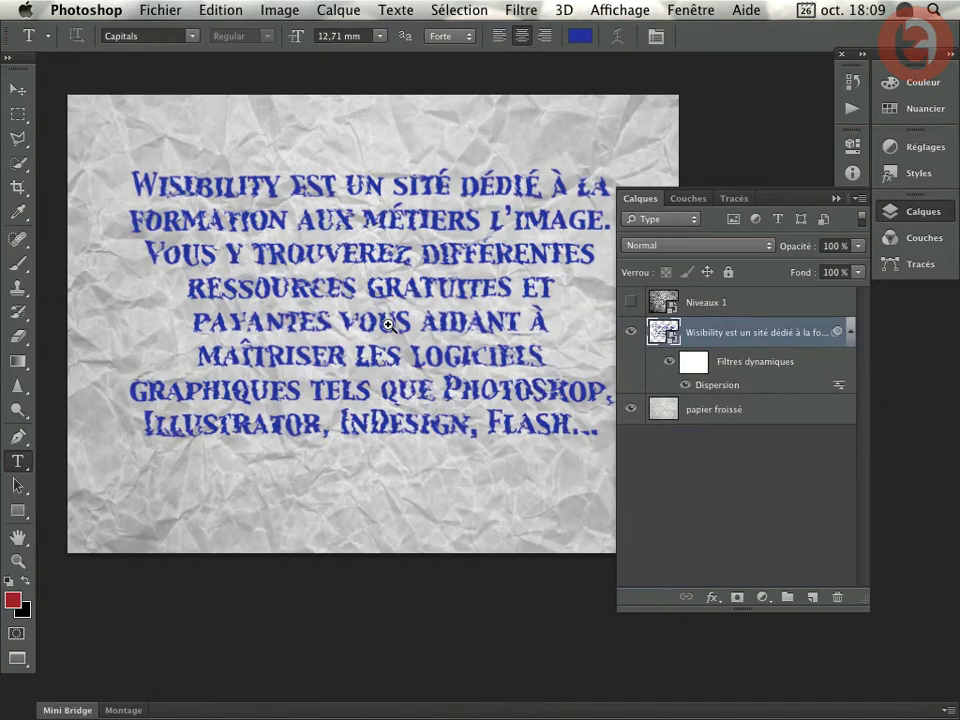
- Reduce the text's Dispersion smart filter to horizontal and vertical scale 5, using dispersion.psd as the reference image again
{"action": "left_click_drag", "start_coordinate": [389, 323], "coordinate": [412, 340]}
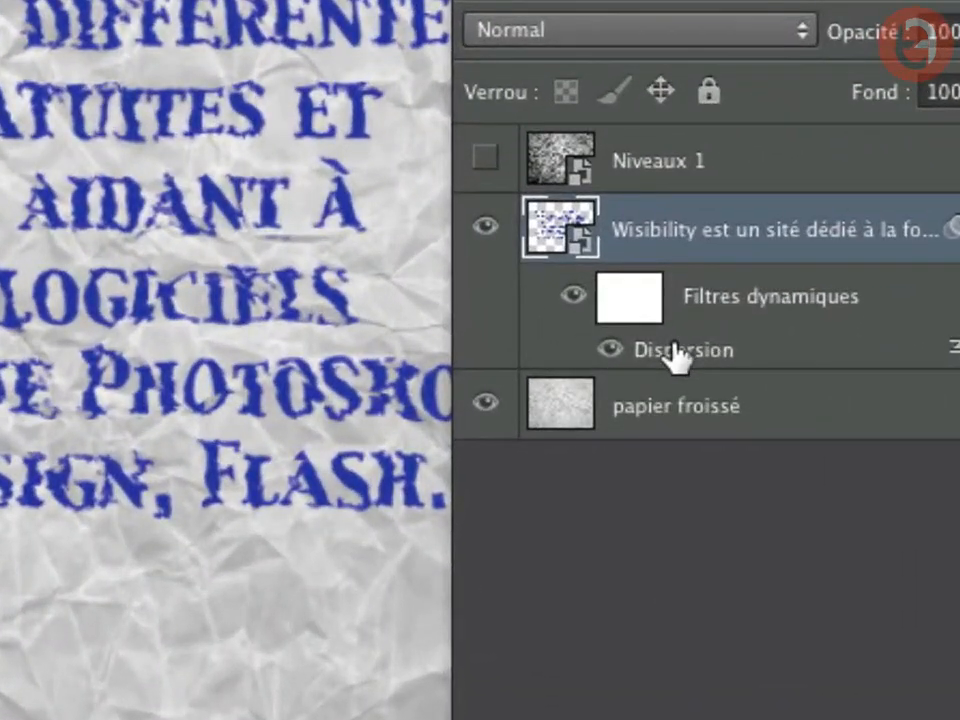
{"action": "double_click", "coordinate": [660, 352]}
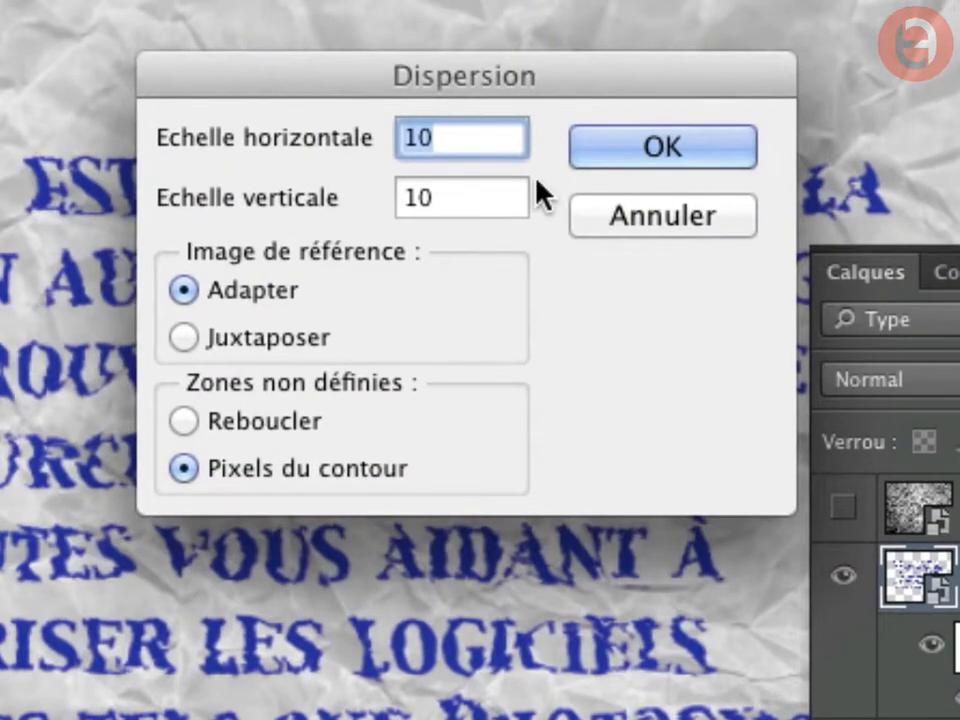
{"action": "type", "text": "5"}
{"action": "key", "text": "Tab"}
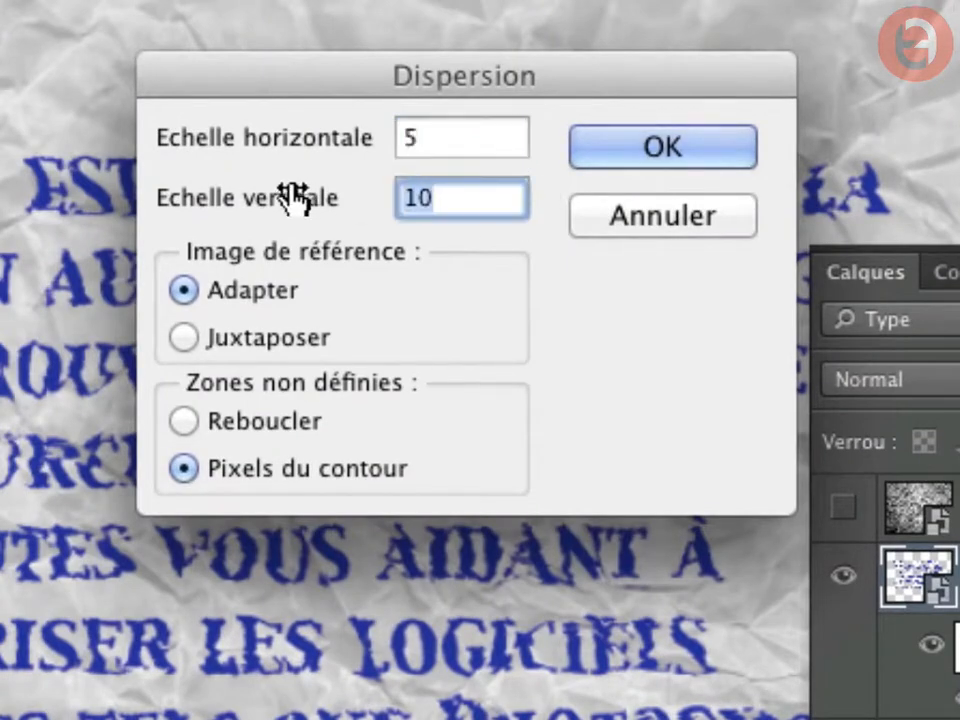
{"action": "type", "text": "5"}
{"action": "left_click", "coordinate": [648, 146]}
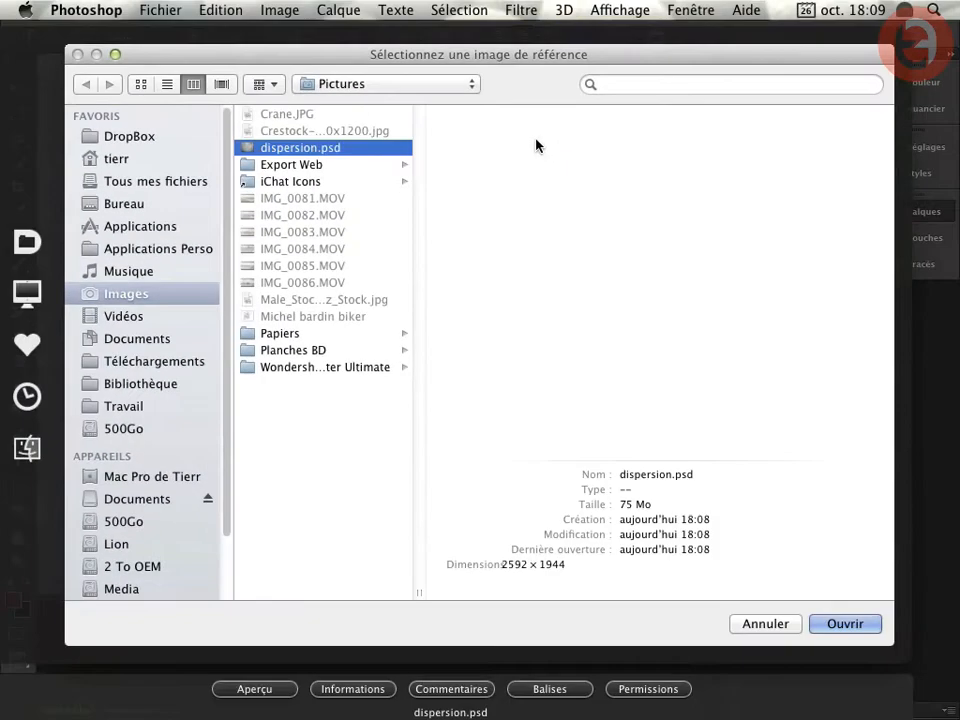
{"action": "left_click", "coordinate": [843, 624]}
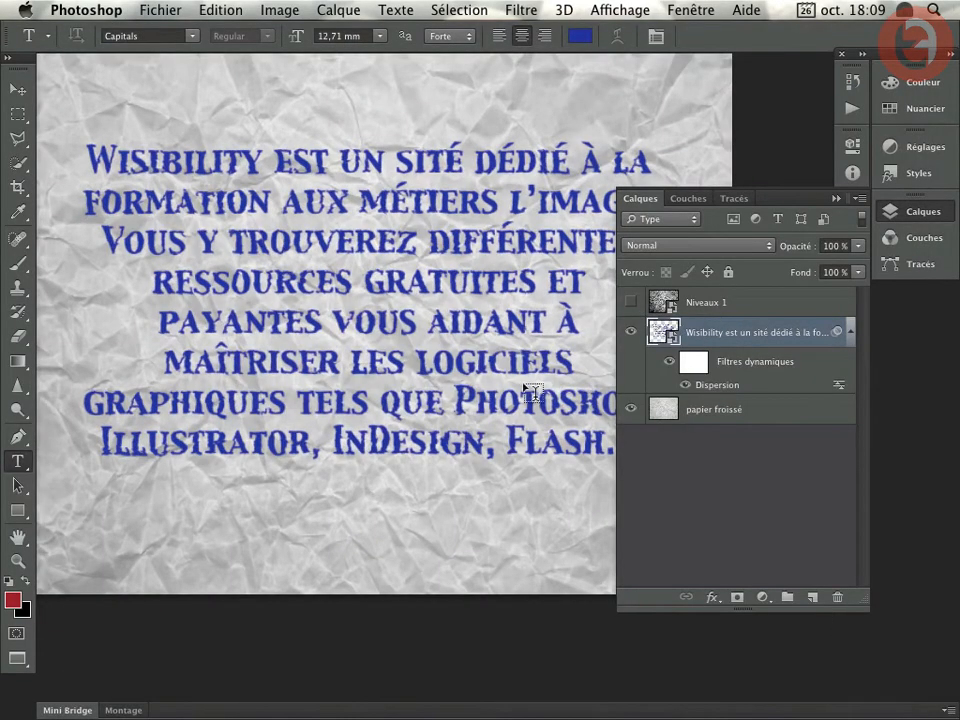
- Open the contents of the Wisibility text smart object and correct the word "sité" to "site"
{"action": "mouse_move", "coordinate": [366, 306]}
{"action": "left_mouse_down"}
{"action": "mouse_move", "coordinate": [403, 311]}
{"action": "mouse_move", "coordinate": [382, 317]}
{"action": "left_mouse_up"}
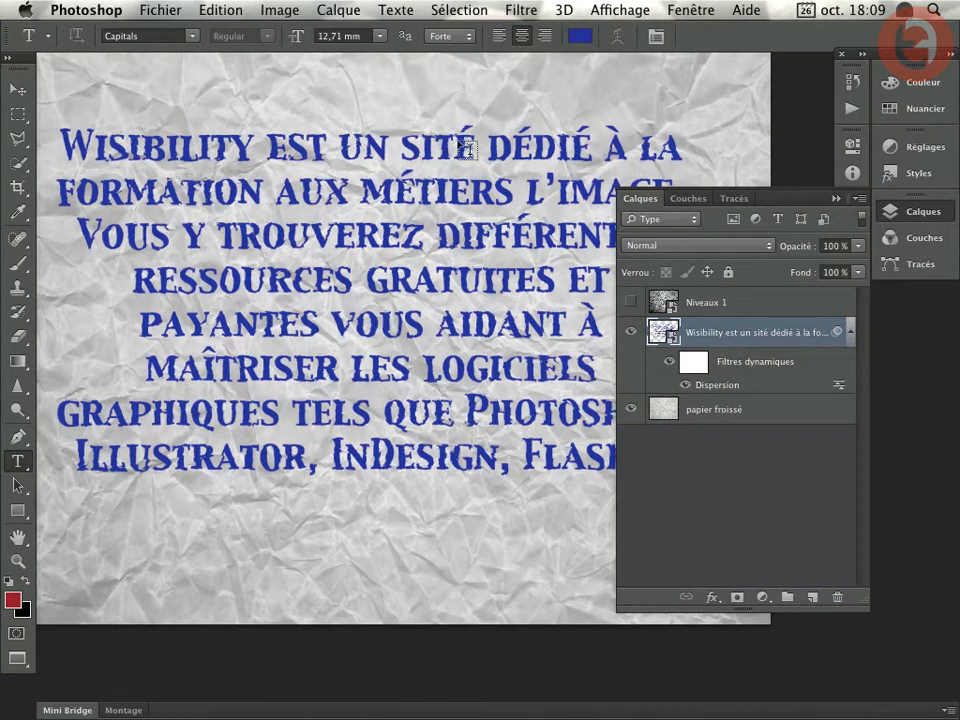
{"action": "left_click_drag", "start_coordinate": [449, 142], "coordinate": [459, 170]}
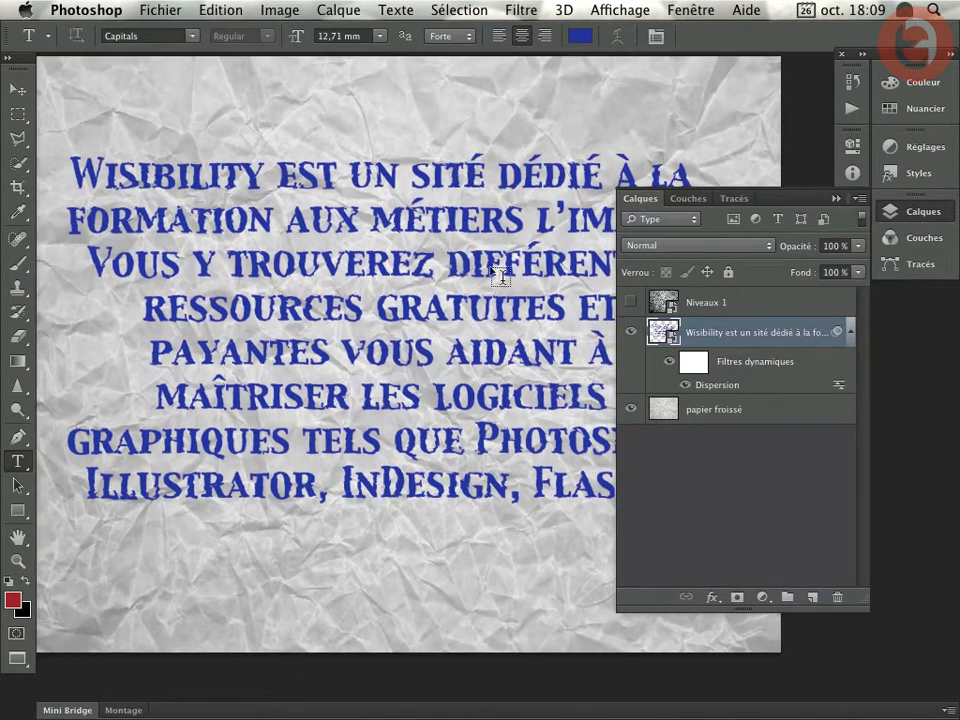
{"action": "double_click", "coordinate": [664, 332]}
{"action": "left_click_drag", "start_coordinate": [579, 232], "coordinate": [443, 242]}
{"action": "left_click", "coordinate": [460, 235]}
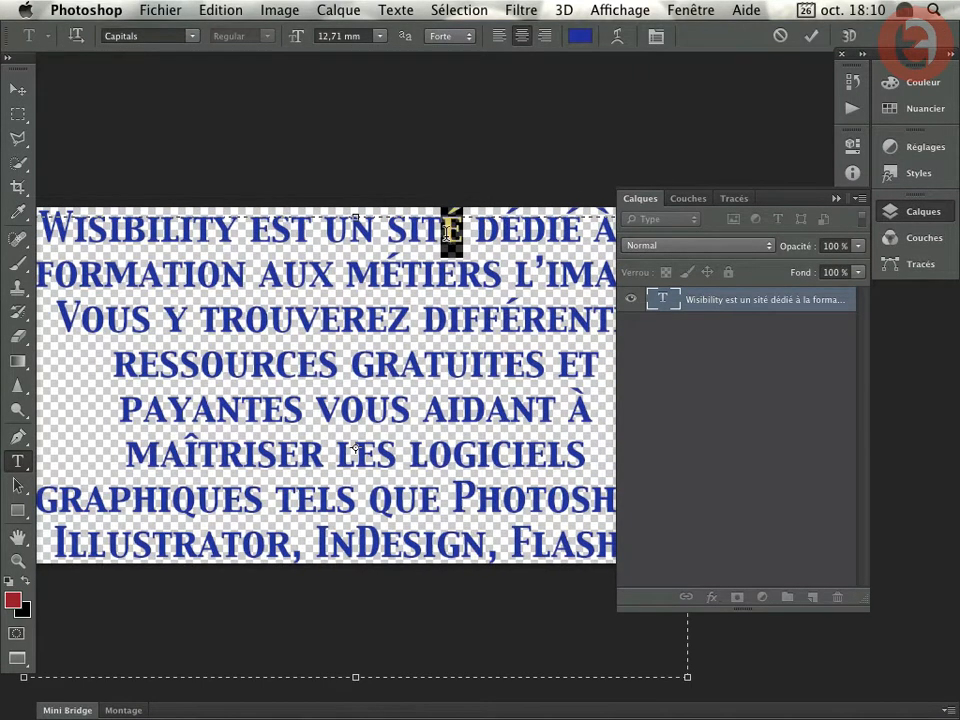
{"action": "type", "text": "e"}
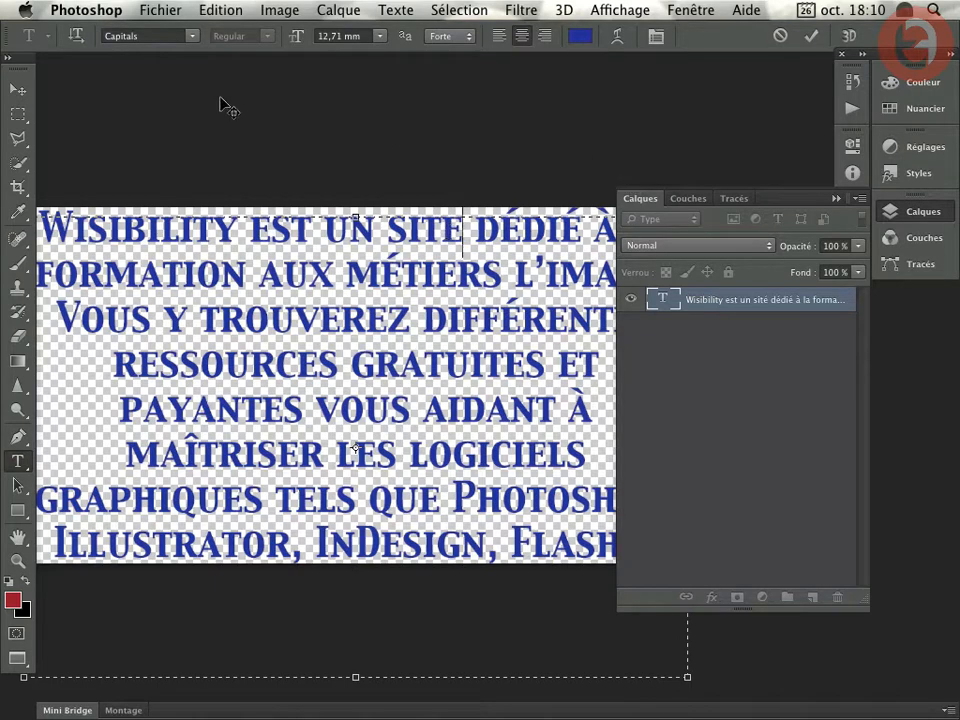
- Try to recolour the text to red #c32323 while the text cursor is still active after "site"
{"action": "left_click_drag", "start_coordinate": [474, 265], "coordinate": [474, 188]}
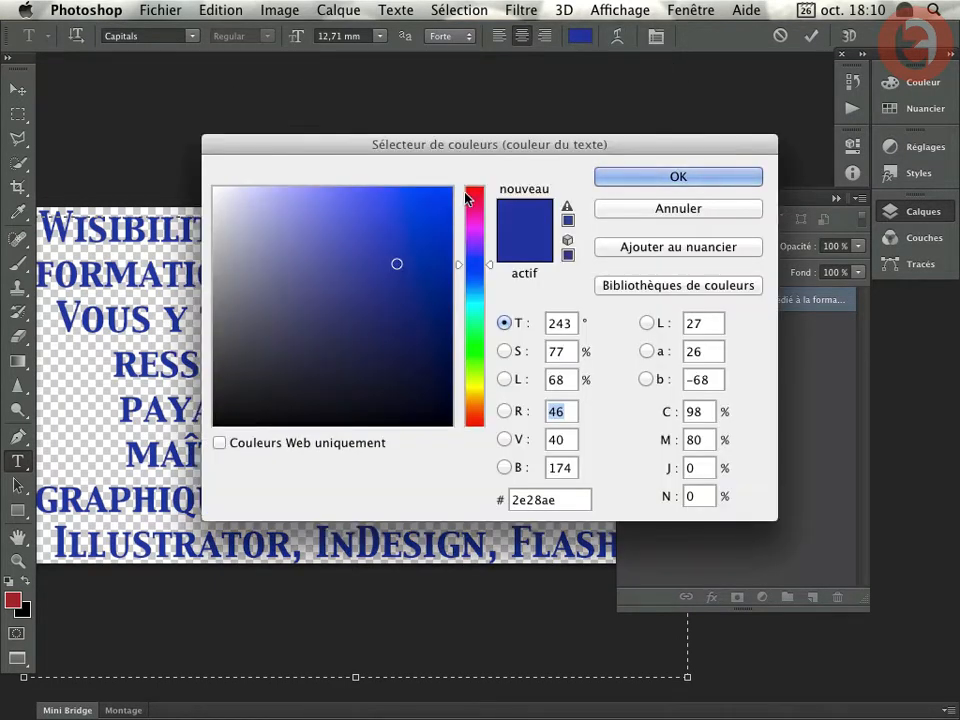
{"action": "left_click_drag", "start_coordinate": [394, 263], "coordinate": [396, 253]}
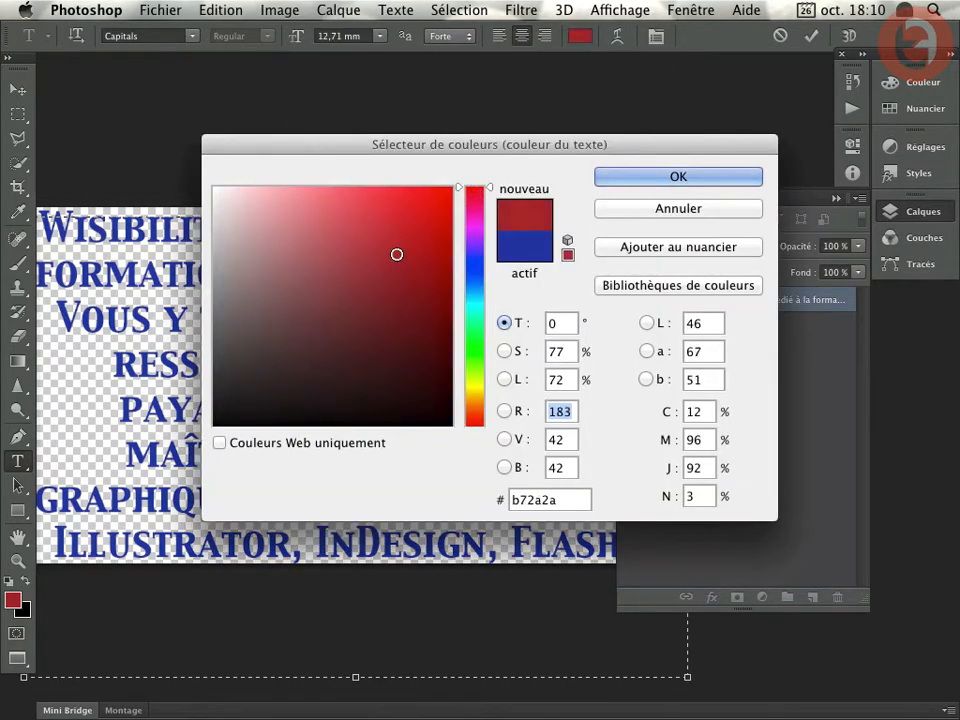
{"action": "left_click", "coordinate": [418, 246]}
{"action": "left_click", "coordinate": [408, 242]}
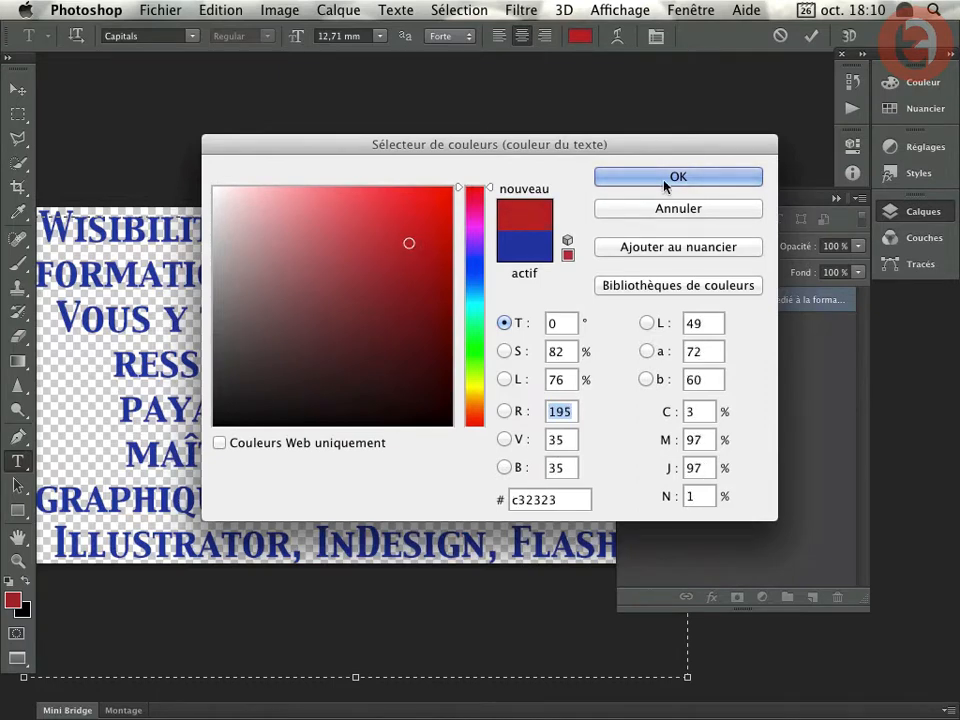
{"action": "left_click", "coordinate": [678, 176]}
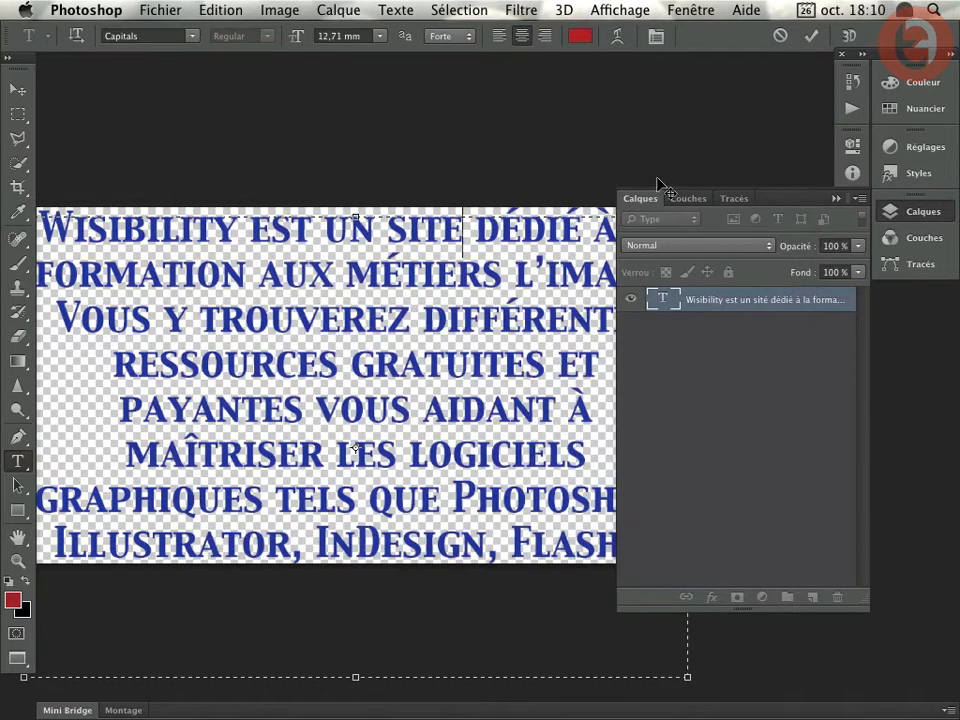
- Commit the wording edit and recolour the entire text layer red
{"action": "left_click", "coordinate": [729, 300]}
{"action": "left_click", "coordinate": [580, 37]}
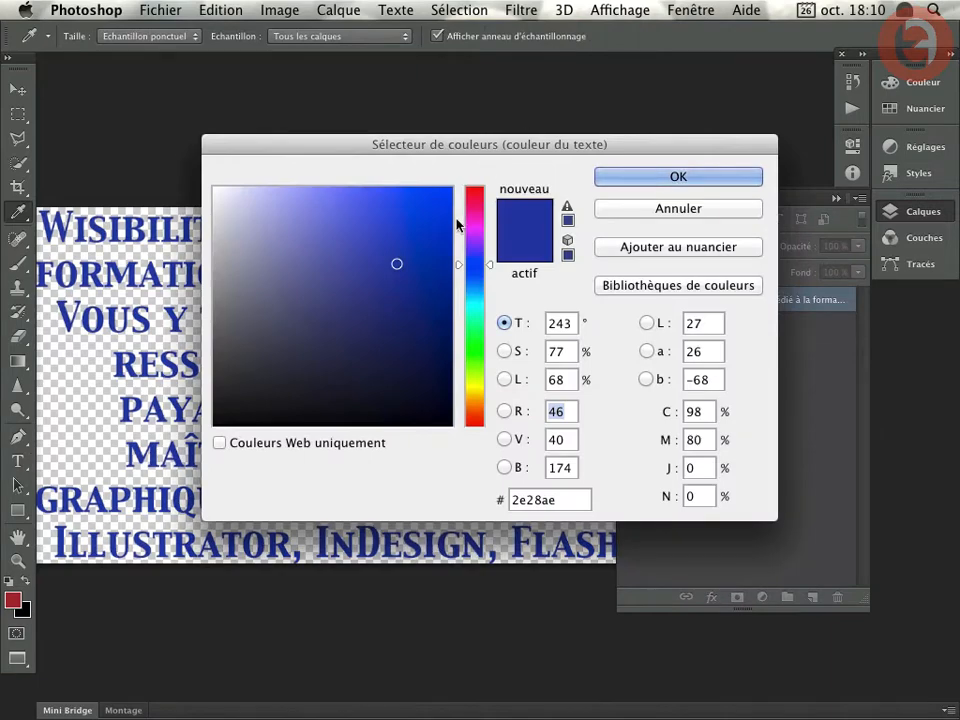
{"action": "left_click", "coordinate": [471, 189]}
{"action": "left_click_drag", "start_coordinate": [387, 272], "coordinate": [401, 240]}
{"action": "left_click", "coordinate": [643, 182]}
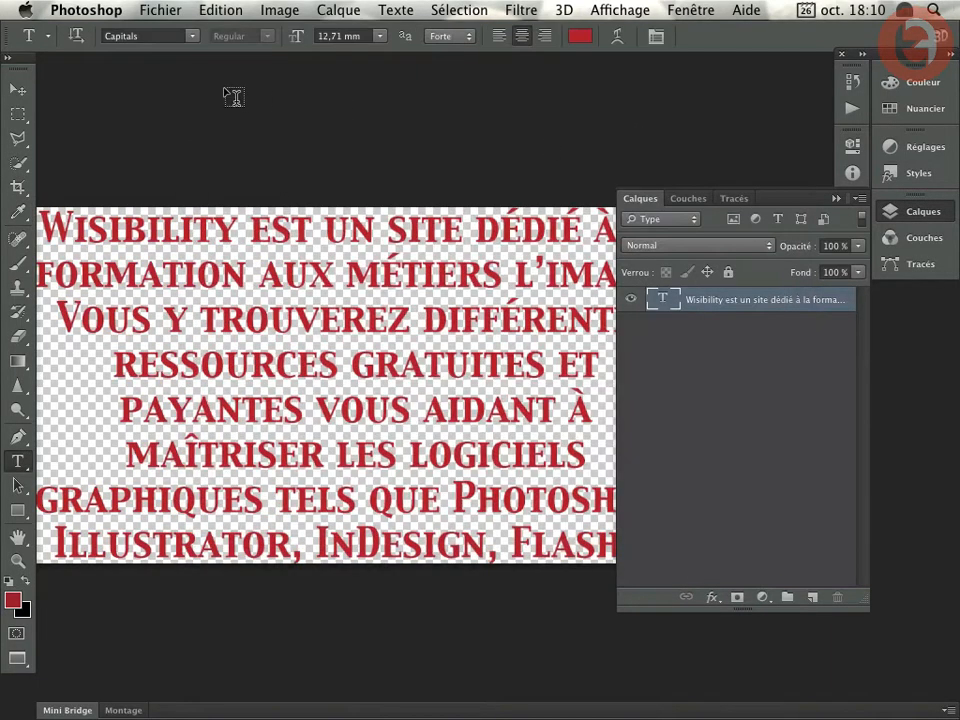
- Change the text's font to Arial Black and save the smart object contents back into the paper document
{"action": "left_click", "coordinate": [191, 36]}
{"action": "scroll", "coordinate": [180, 90], "scroll_direction": "up", "scroll_amount": 10}
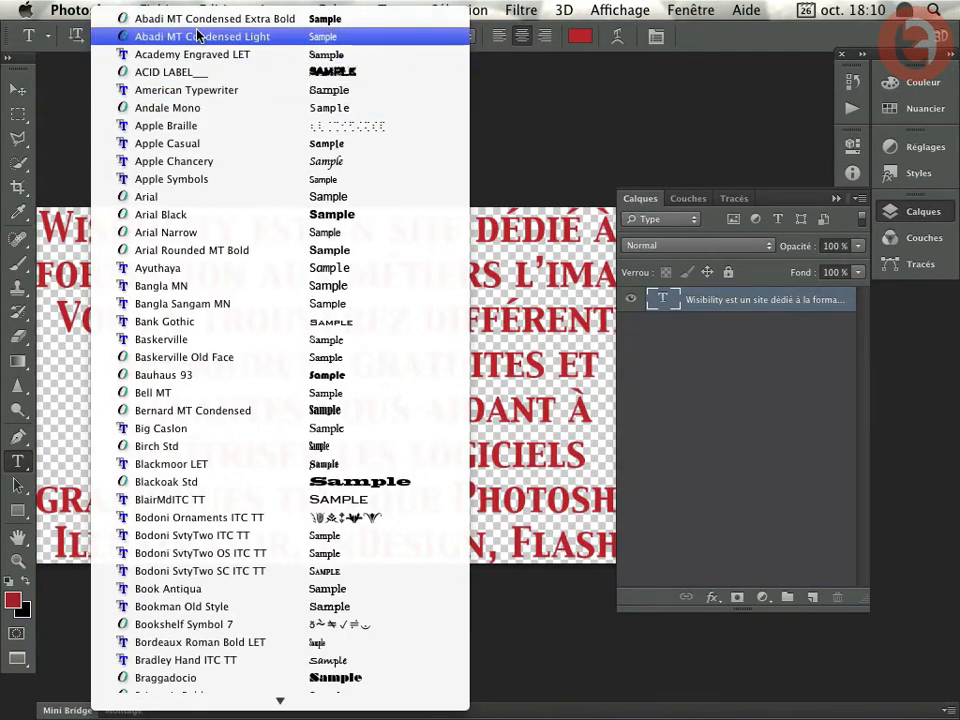
{"action": "key", "text": "Escape"}
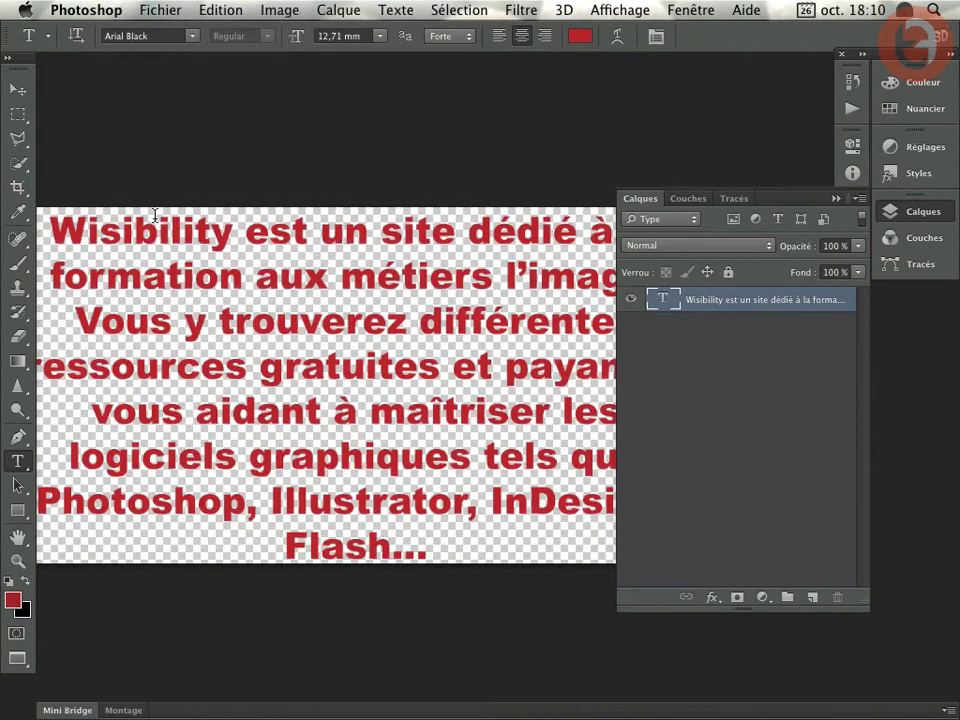
{"action": "key", "text": "super+s"}
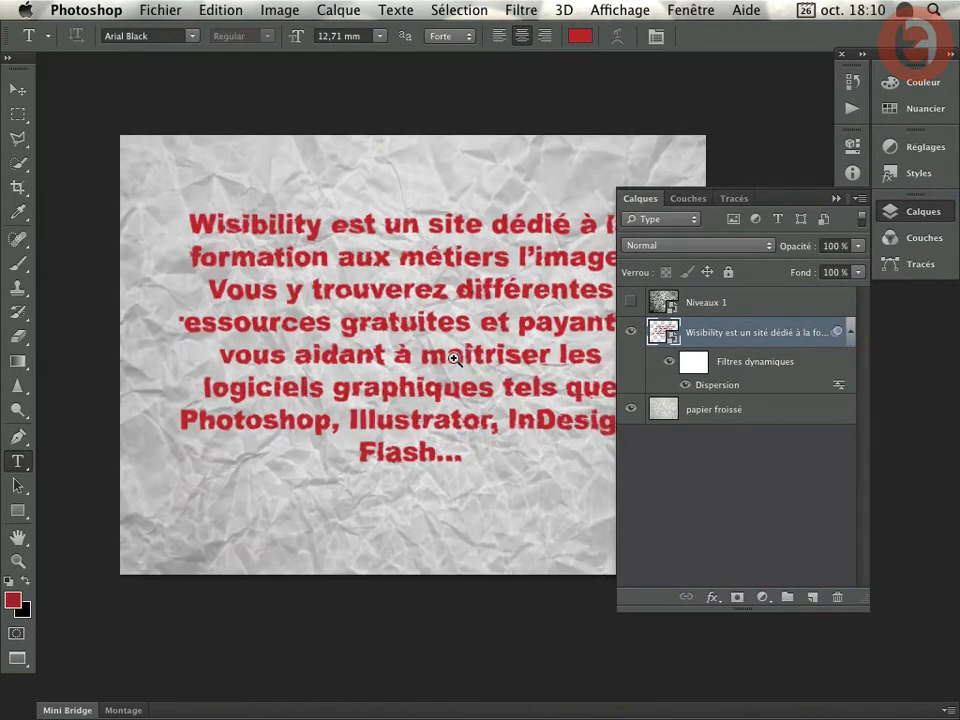
- Examine how the updated red text follows the creases of the crumpled paper
{"action": "left_click_drag", "start_coordinate": [454, 358], "coordinate": [476, 364]}
{"action": "left_click_drag", "start_coordinate": [515, 316], "coordinate": [468, 336]}
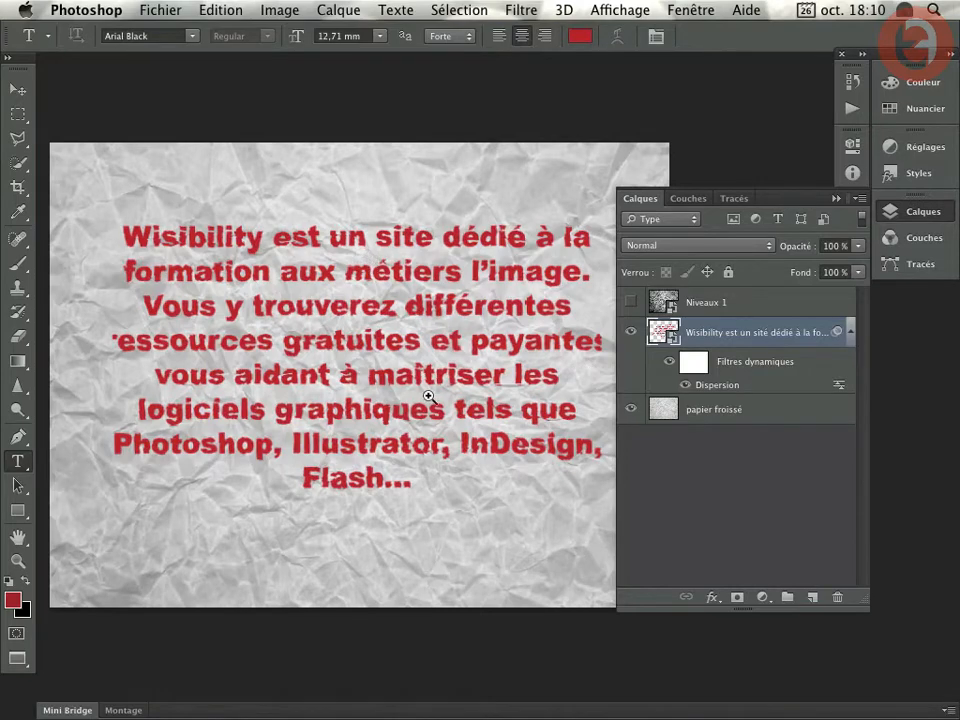
{"action": "left_click_drag", "start_coordinate": [442, 395], "coordinate": [505, 395]}
{"action": "left_click_drag", "start_coordinate": [498, 330], "coordinate": [388, 364]}
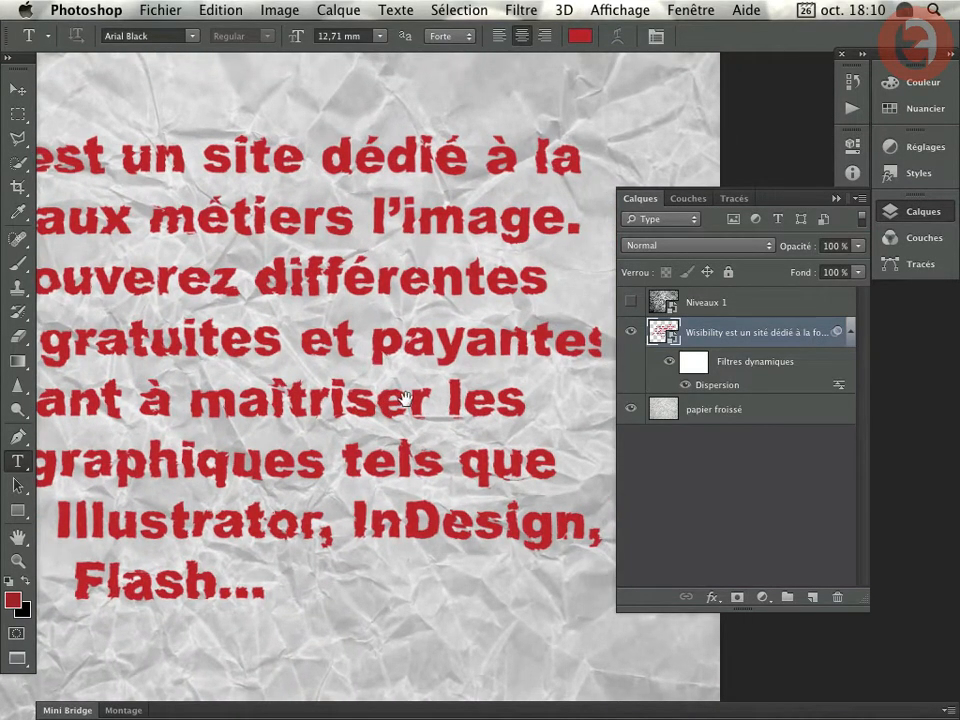
{"action": "left_click_drag", "start_coordinate": [342, 360], "coordinate": [375, 422]}
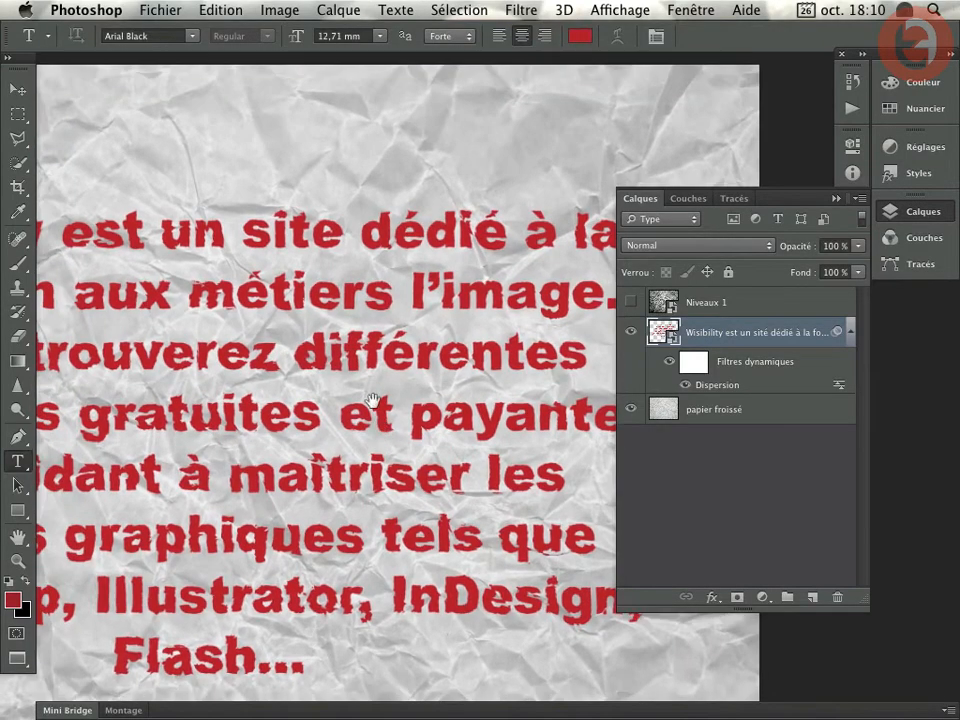
{"action": "left_click_drag", "start_coordinate": [268, 313], "coordinate": [339, 343]}
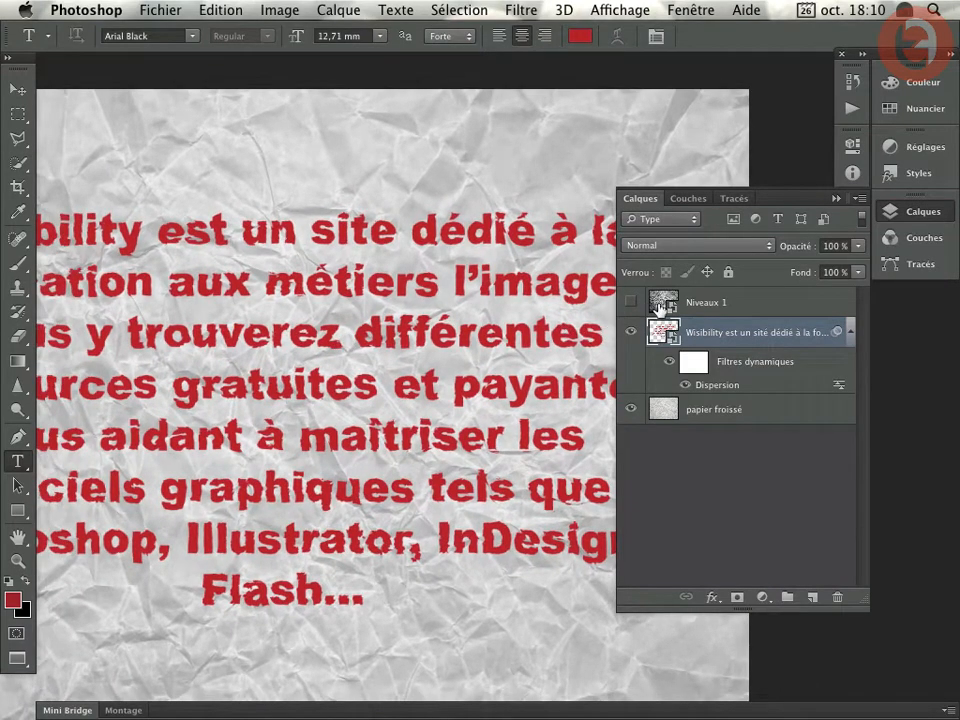
- Show the Niveaux 1 layer and set its blending mode to Lumière ponctuelle
{"action": "left_click", "coordinate": [631, 302]}
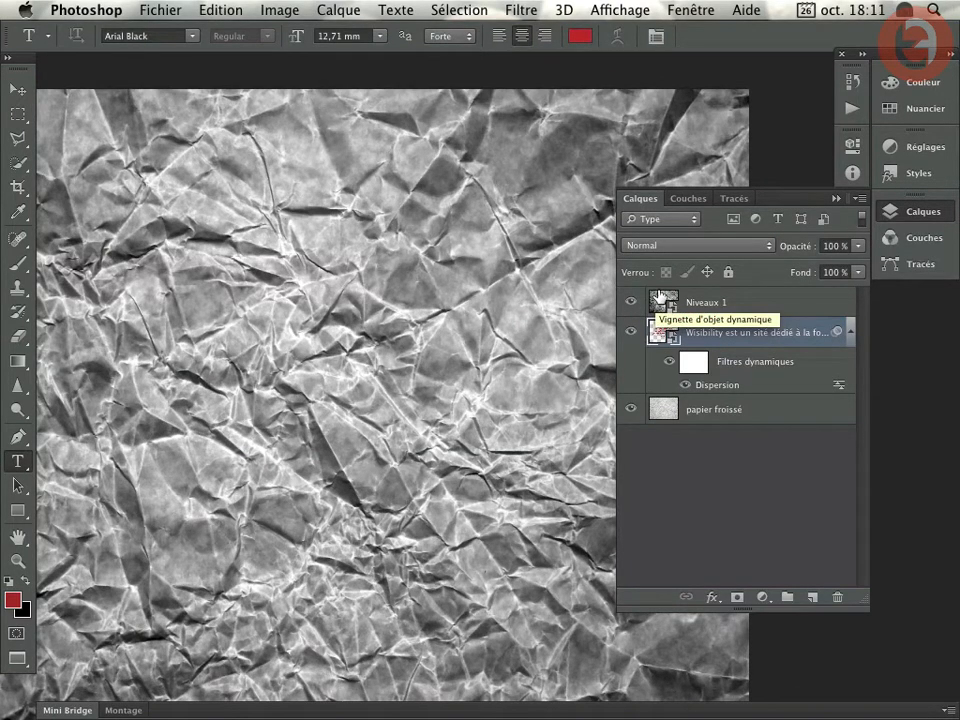
{"action": "left_click", "coordinate": [756, 304]}
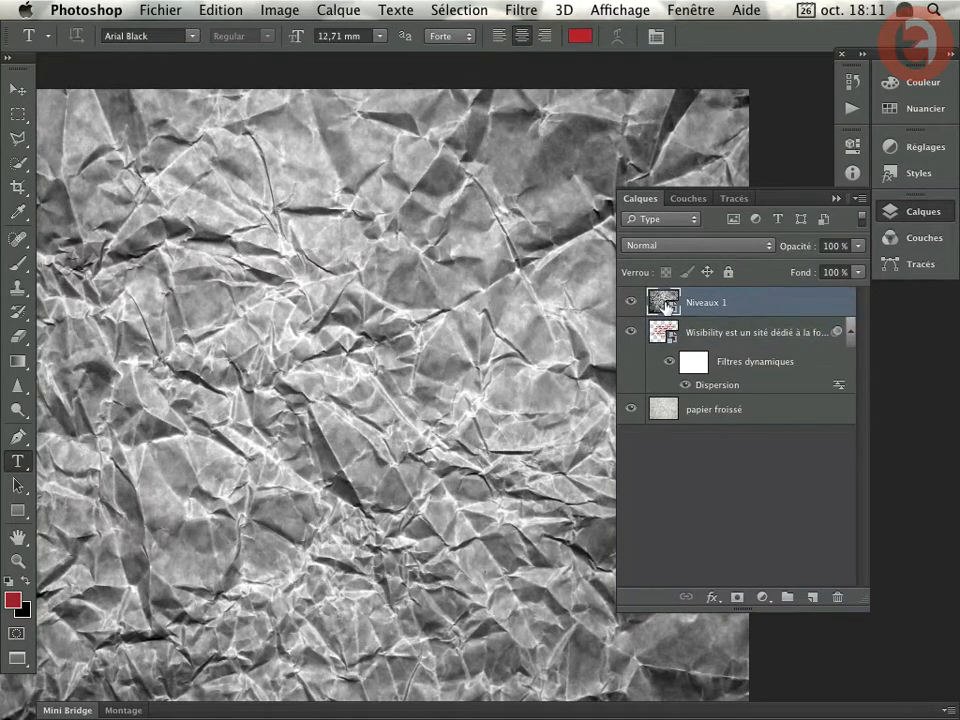
{"action": "left_click", "coordinate": [690, 247]}
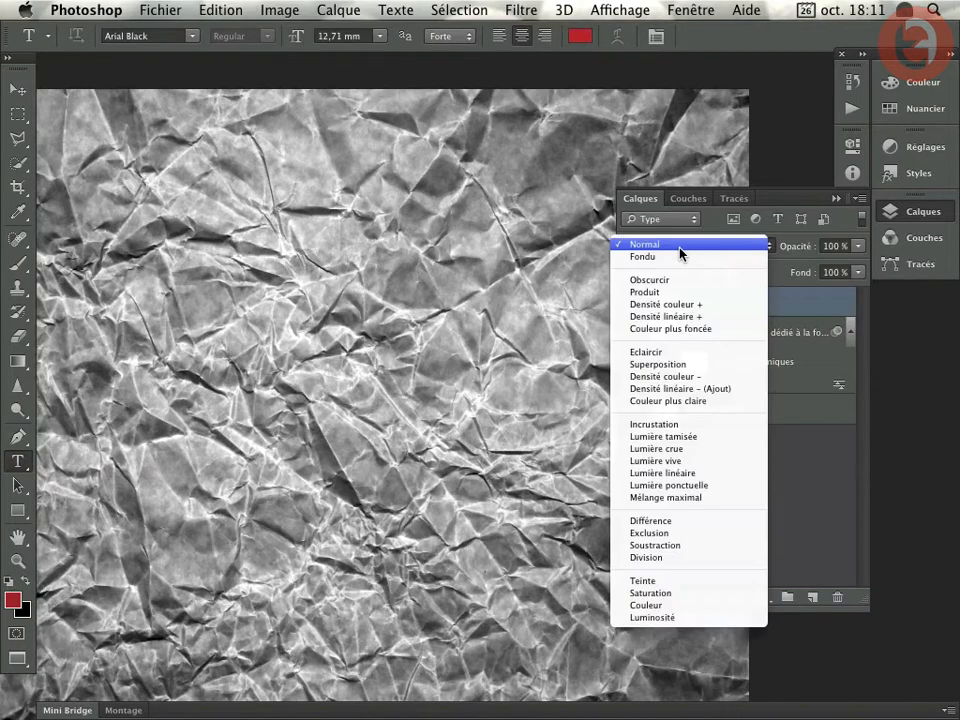
{"action": "left_click", "coordinate": [662, 485]}
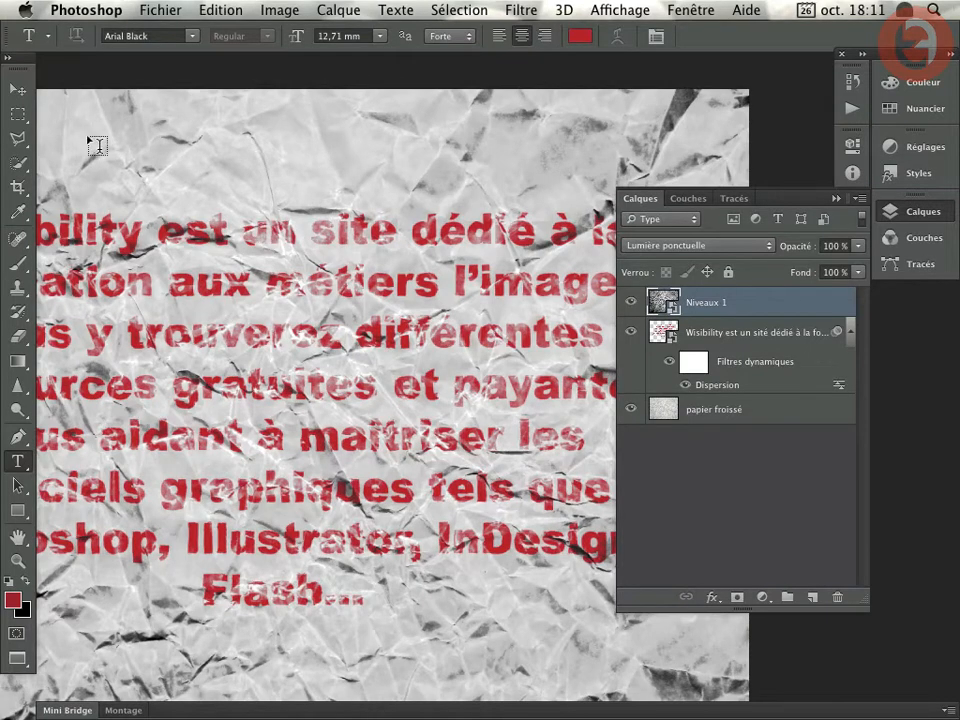
- Clip the Niveaux 1 layer to the text layer and reduce its opacity to 64 %
{"action": "left_click", "coordinate": [656, 311], "text": "alt"}
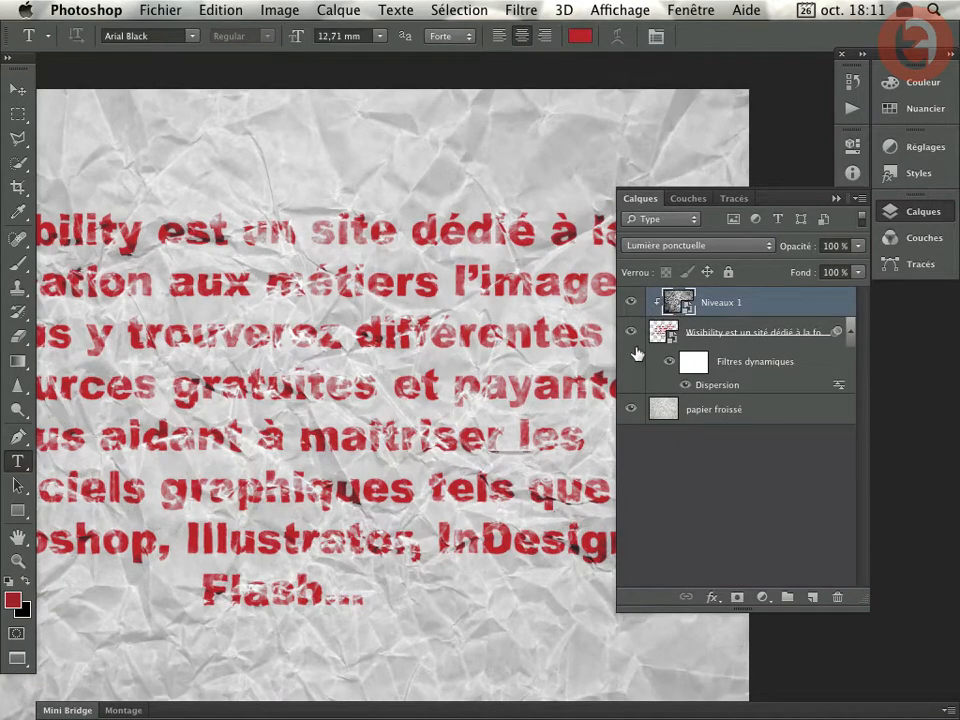
{"action": "left_click_drag", "start_coordinate": [288, 376], "coordinate": [381, 331]}
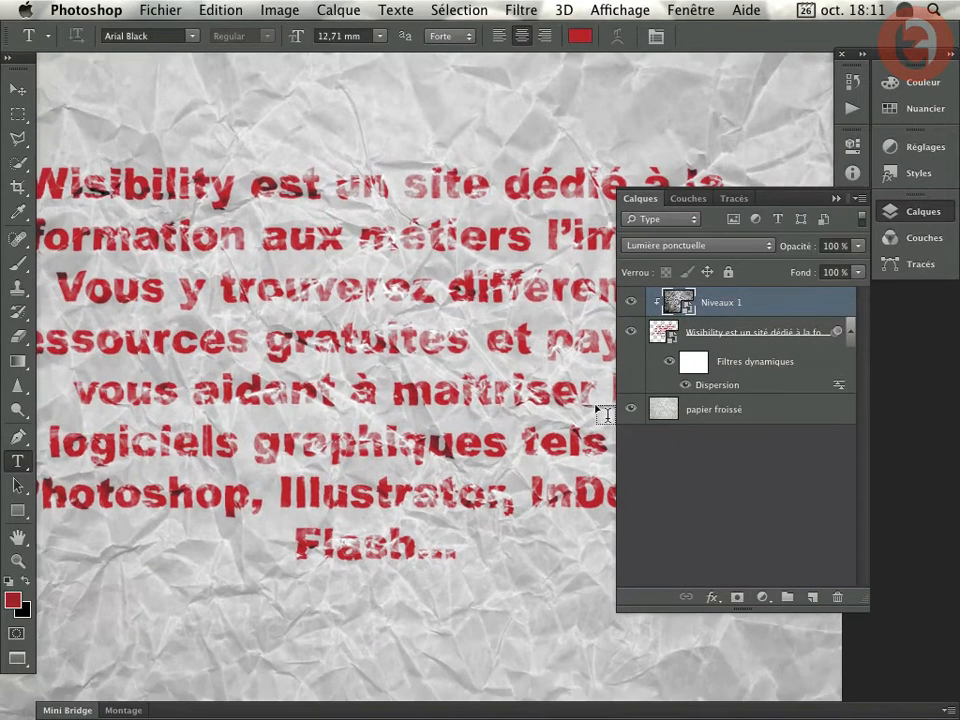
{"action": "left_click_drag", "start_coordinate": [796, 248], "coordinate": [758, 253]}
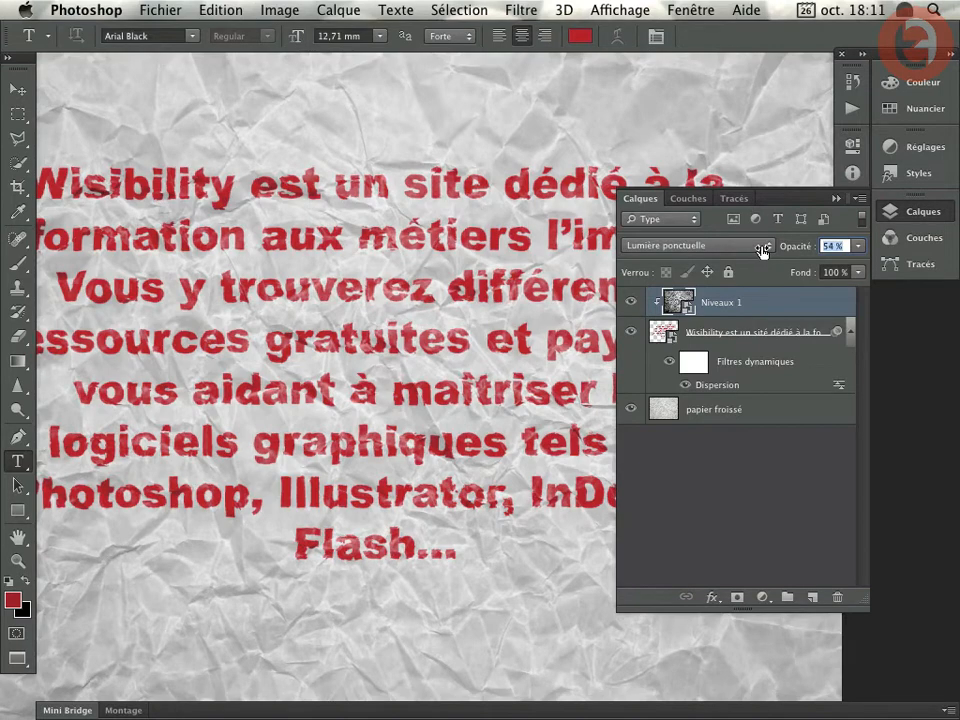
{"action": "left_click_drag", "start_coordinate": [521, 244], "coordinate": [418, 313]}
{"action": "left_click_drag", "start_coordinate": [519, 336], "coordinate": [430, 295]}
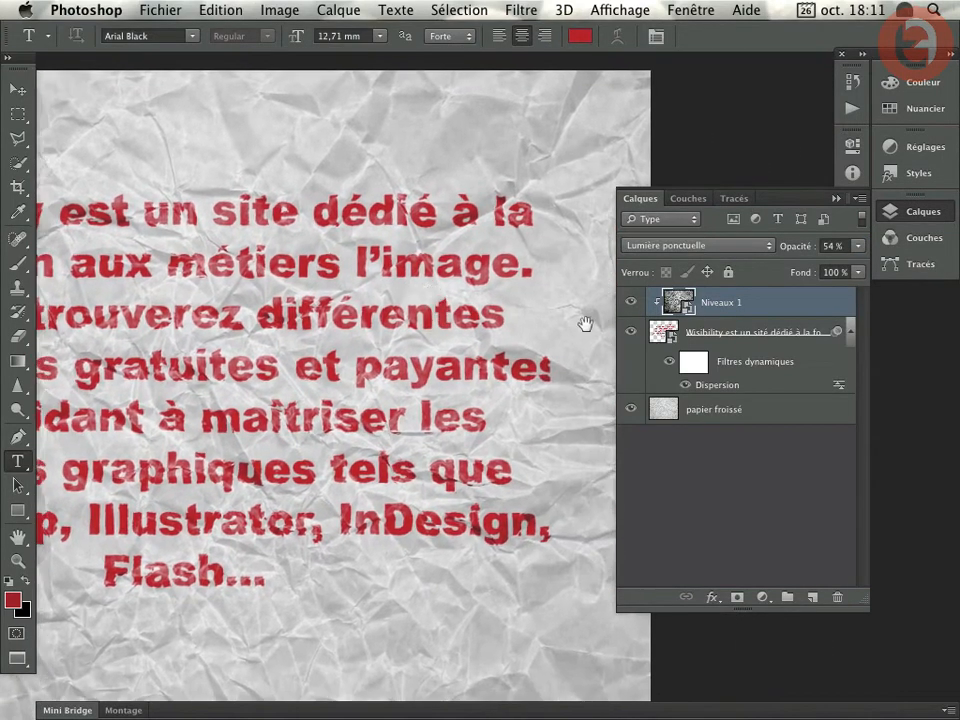
{"action": "left_click_drag", "start_coordinate": [796, 254], "coordinate": [806, 252]}
{"action": "left_click", "coordinate": [797, 251]}
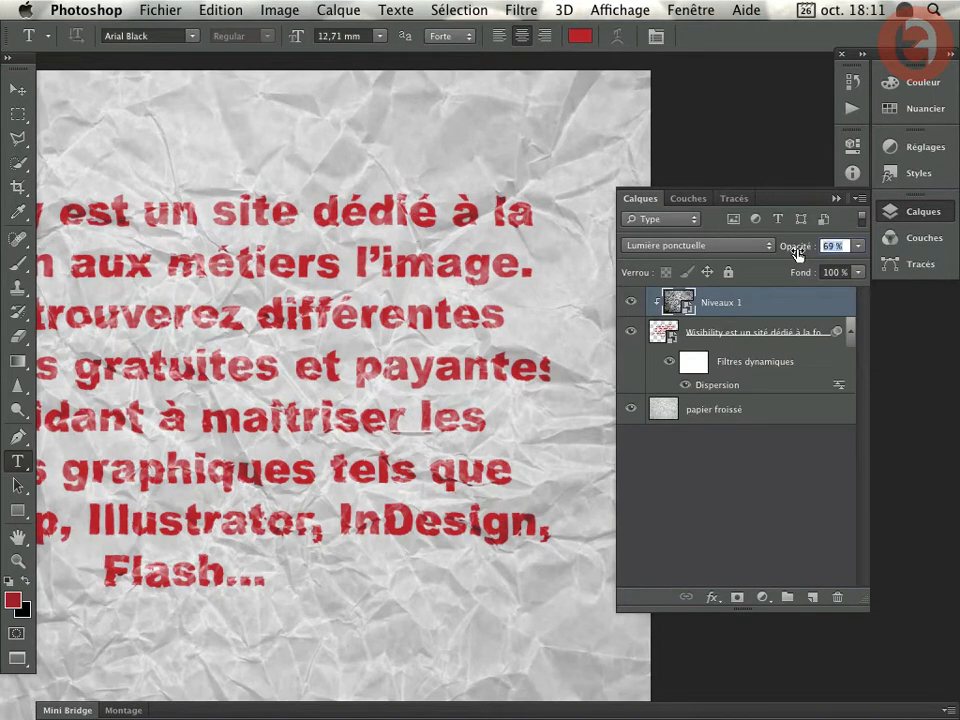
{"action": "left_click", "coordinate": [800, 252]}
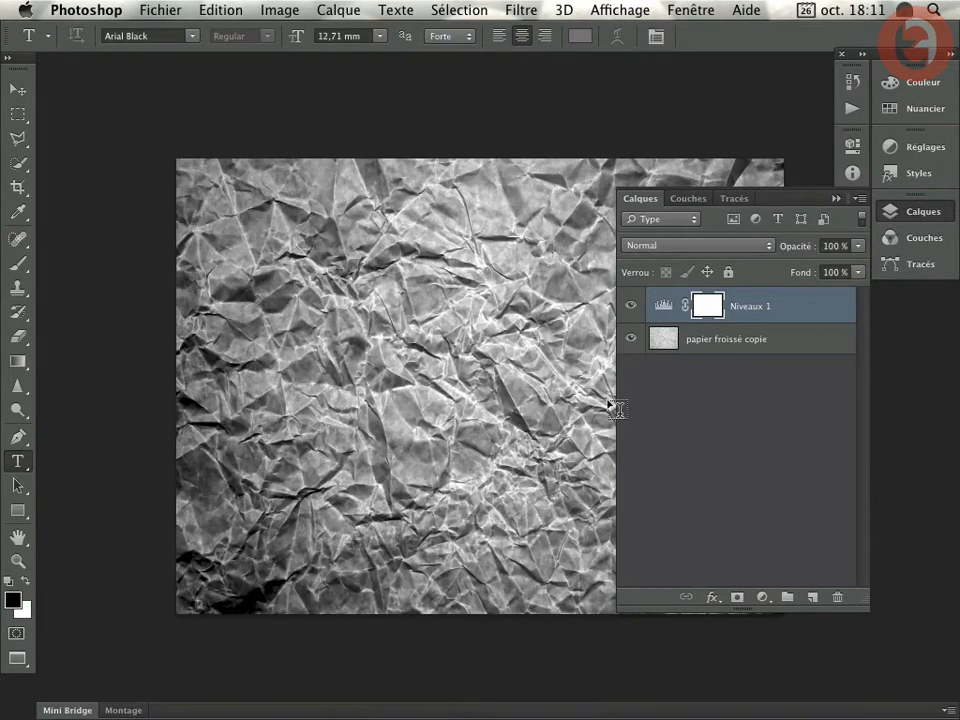
- Lower the white input level of the Niveaux adjustment inside the Niveaux 1 smart object to brighten the paper texture
{"action": "double_click", "coordinate": [673, 315]}
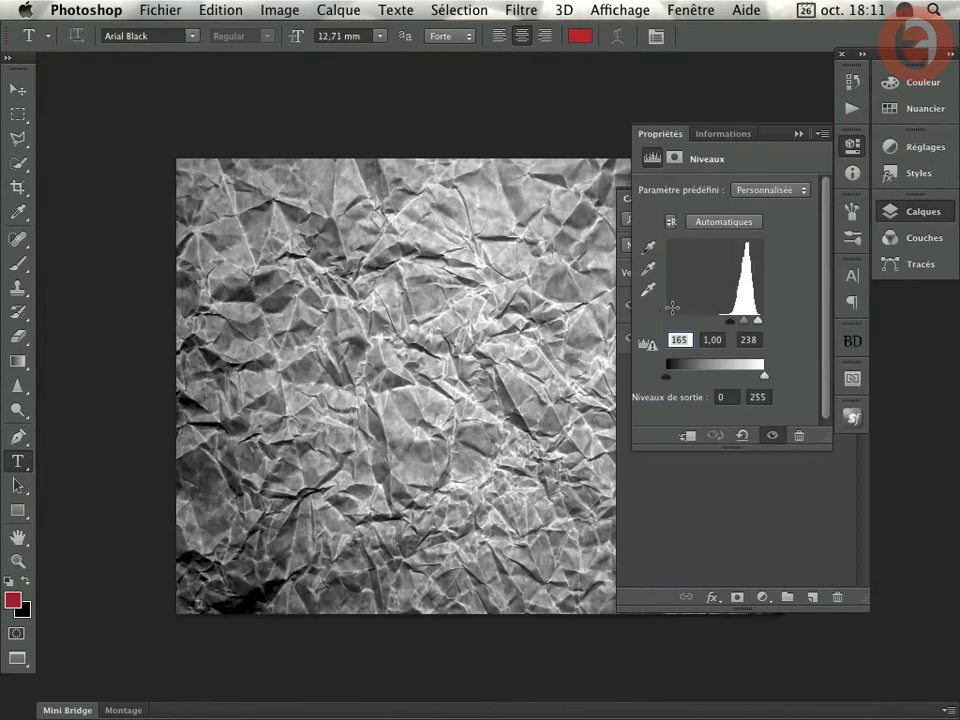
{"action": "left_click_drag", "start_coordinate": [758, 323], "coordinate": [731, 322]}
{"action": "left_click", "coordinate": [836, 157]}
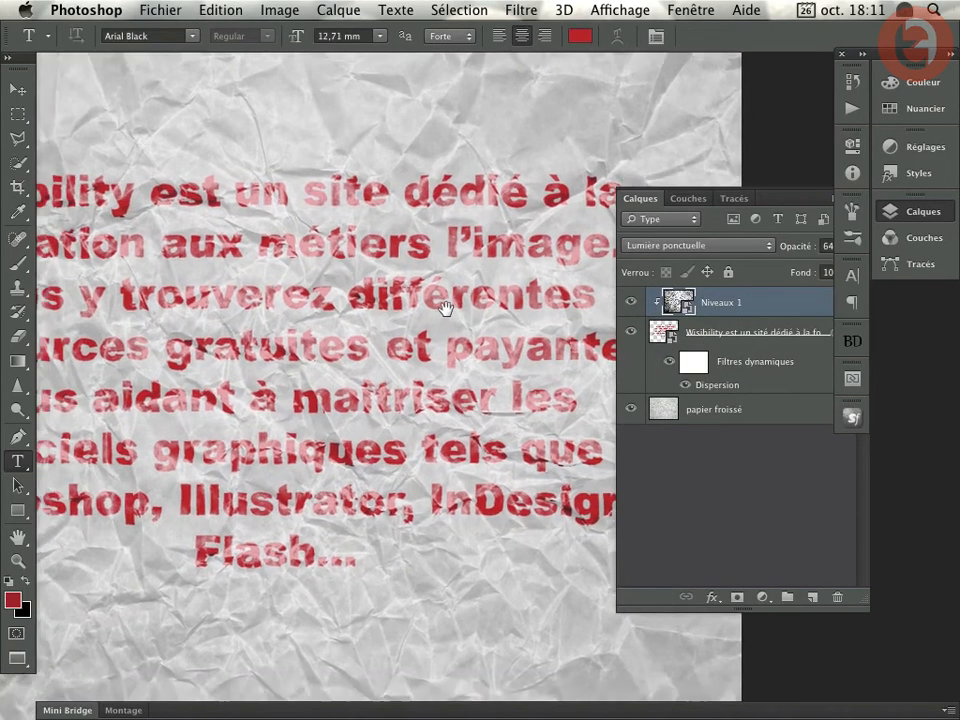
- Reduce the opacity of the clipped Niveaux 1 layer to 49 %
{"action": "left_click_drag", "start_coordinate": [434, 324], "coordinate": [459, 302]}
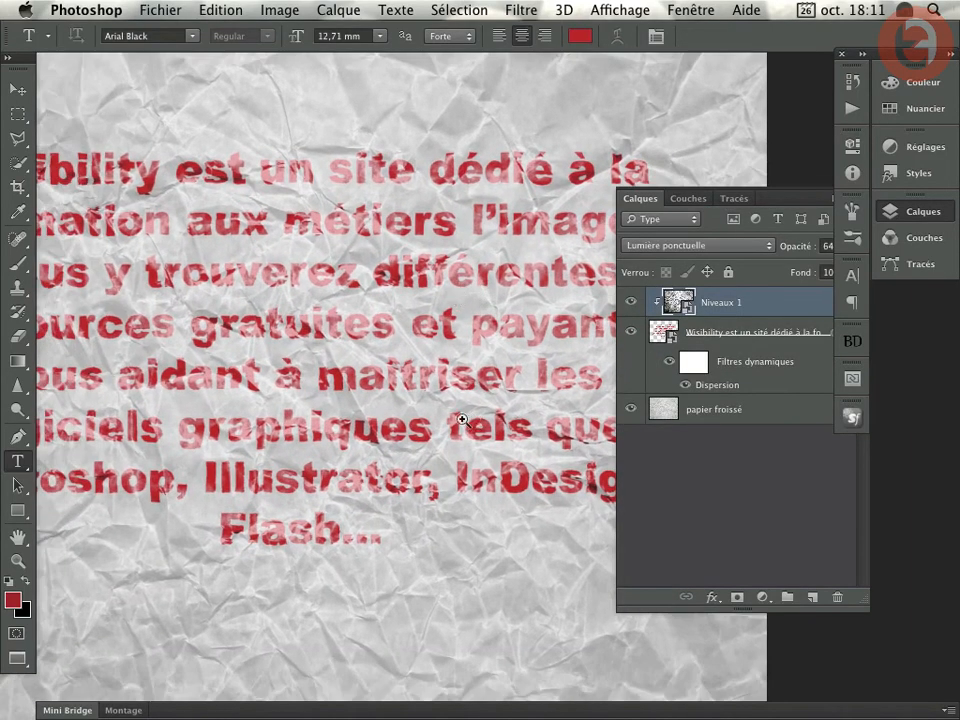
{"action": "left_click_drag", "start_coordinate": [469, 421], "coordinate": [437, 424]}
{"action": "mouse_move", "coordinate": [430, 352]}
{"action": "left_mouse_down"}
{"action": "mouse_move", "coordinate": [413, 373]}
{"action": "mouse_move", "coordinate": [426, 376]}
{"action": "left_mouse_up"}
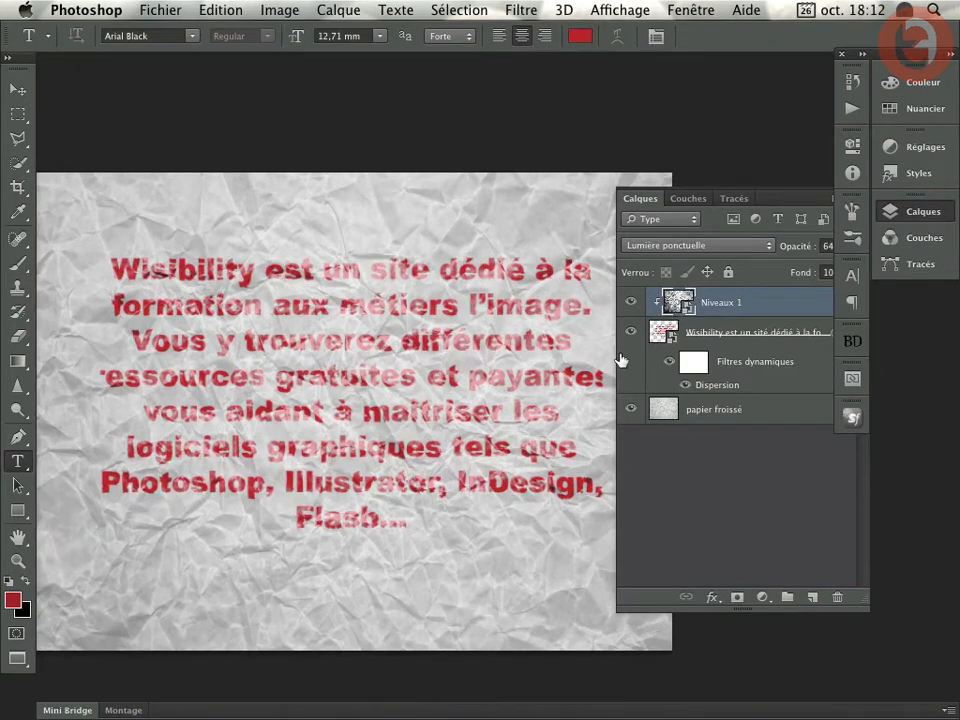
{"action": "left_click_drag", "start_coordinate": [806, 254], "coordinate": [769, 250]}
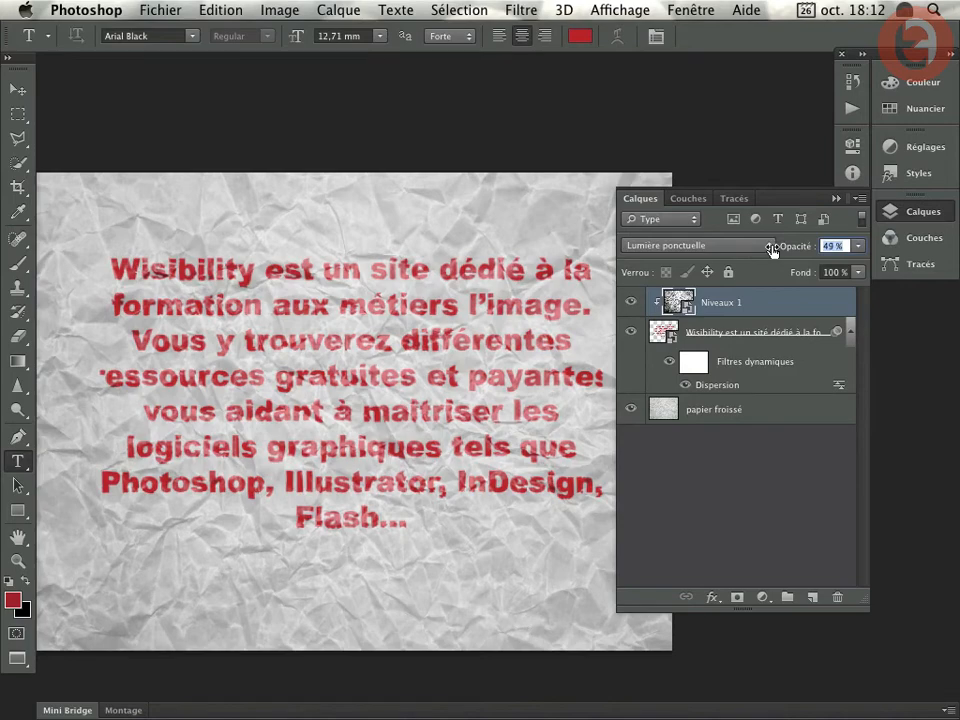
- Clear the layer list from the canvas and examine the finished worn red text on the crumpled paper
{"action": "left_click", "coordinate": [885, 221]}
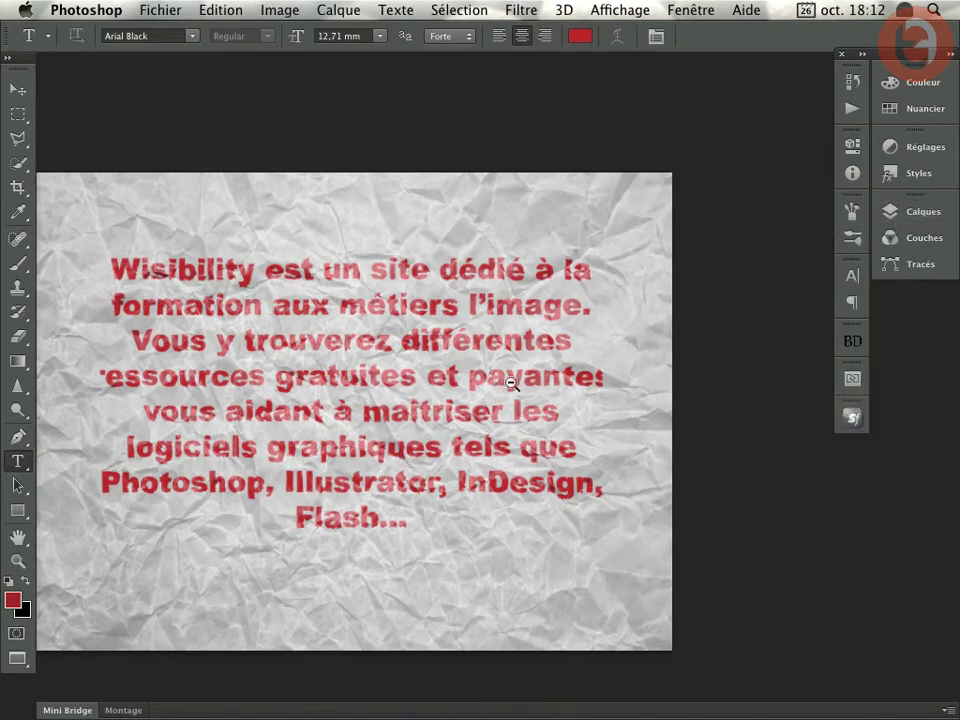
{"action": "left_click_drag", "start_coordinate": [500, 380], "coordinate": [430, 432]}
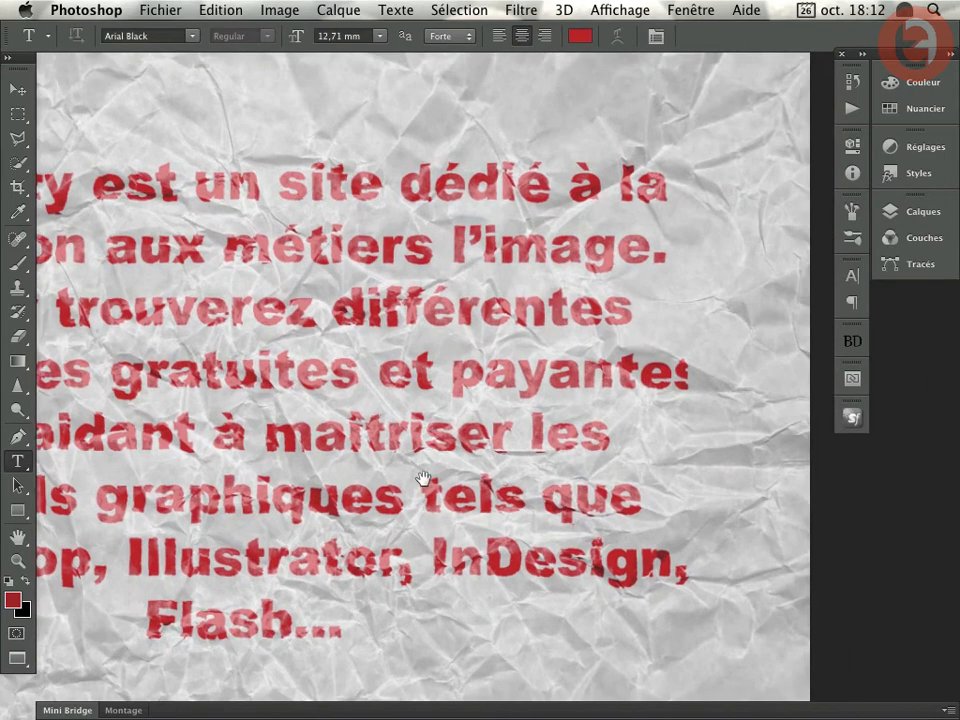
{"action": "left_click_drag", "start_coordinate": [468, 479], "coordinate": [497, 429]}
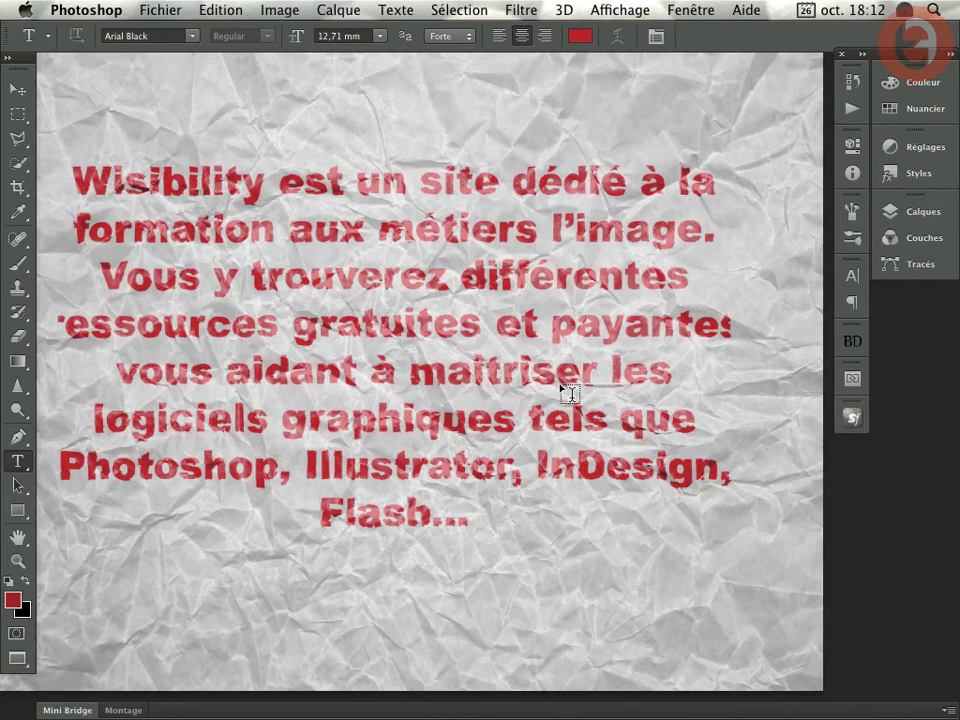
{"action": "key", "text": "super+space"}
{"action": "left_click_drag", "start_coordinate": [574, 392], "coordinate": [558, 400]}
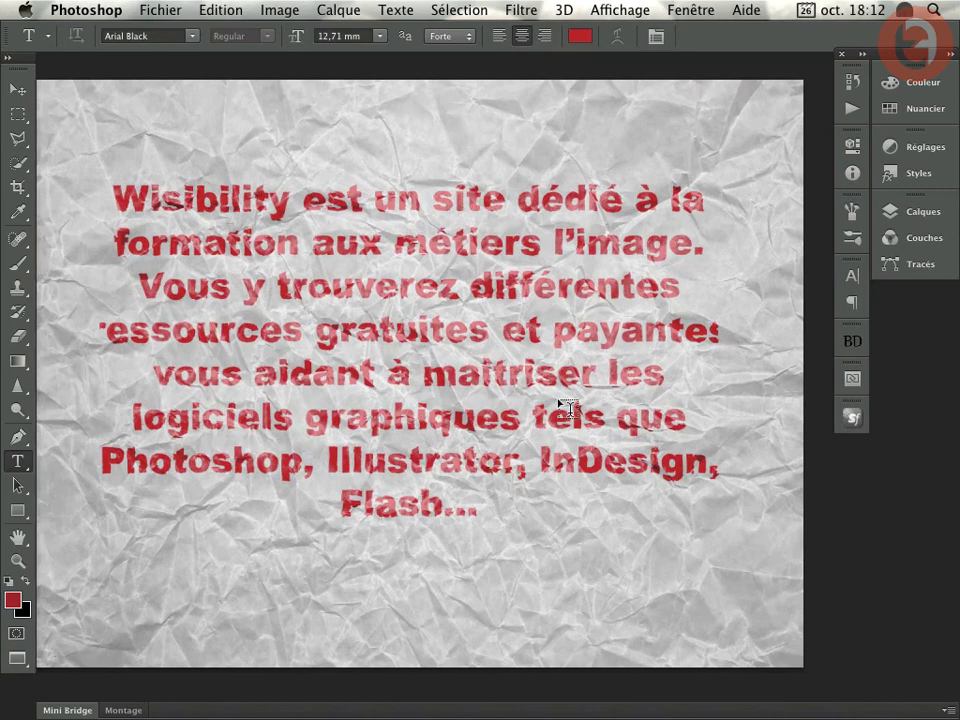